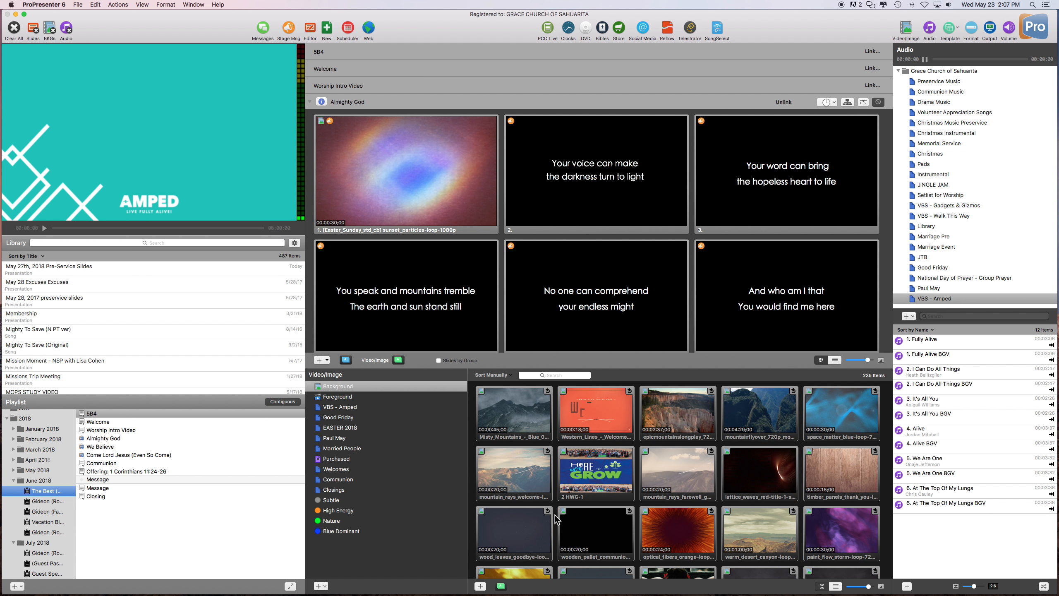
mouse_move(546, 591)
left_click(36, 502)
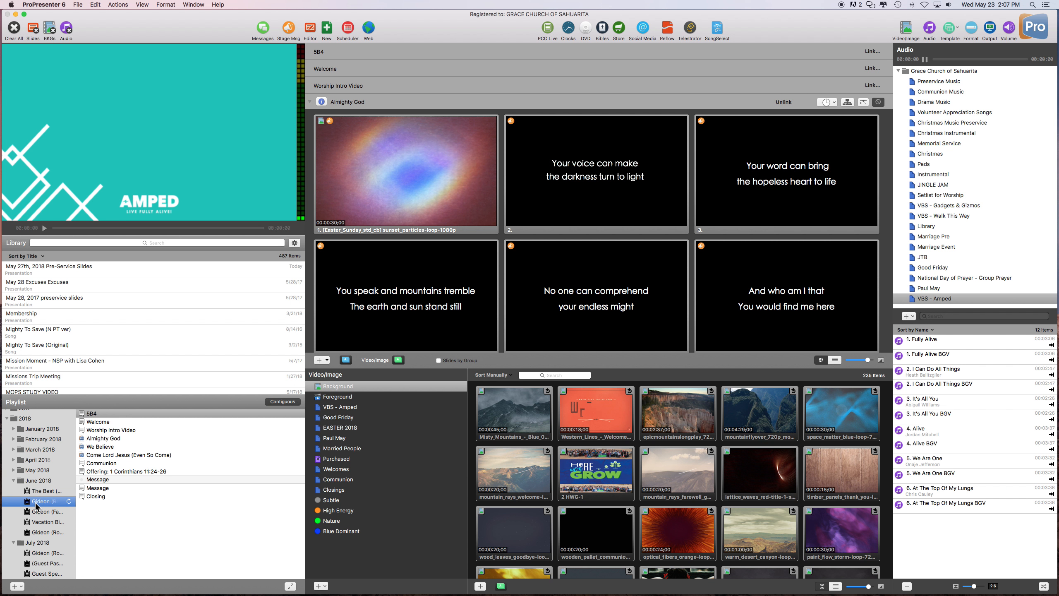
left_click(43, 494)
left_click(42, 502)
left_click(43, 493)
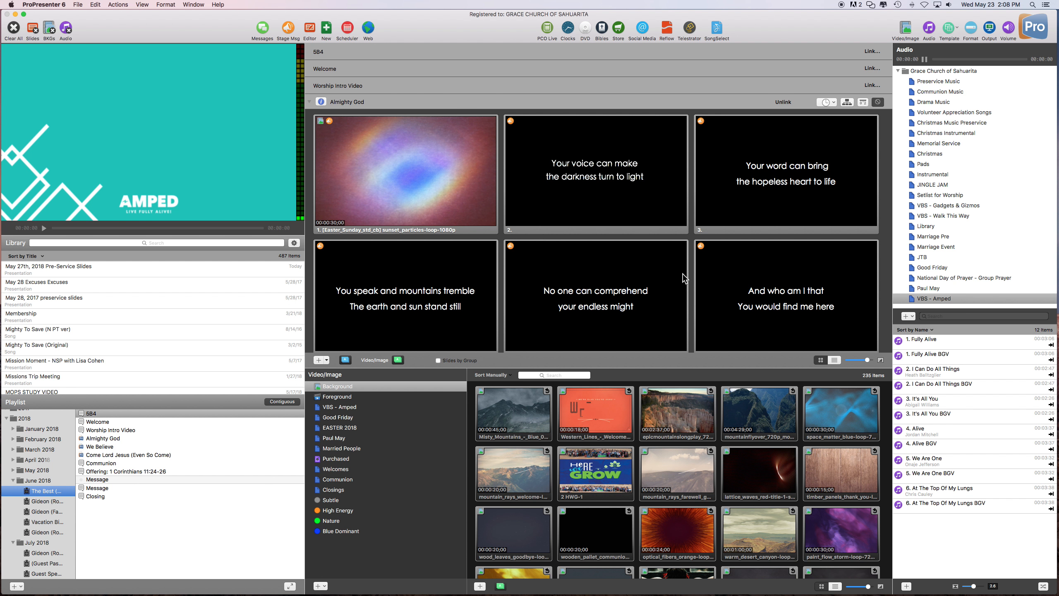
Step: Switch to Chrome, open the Gmail inbox in a new tab and open the "May 27th slides" email
mouse_move(595, 595)
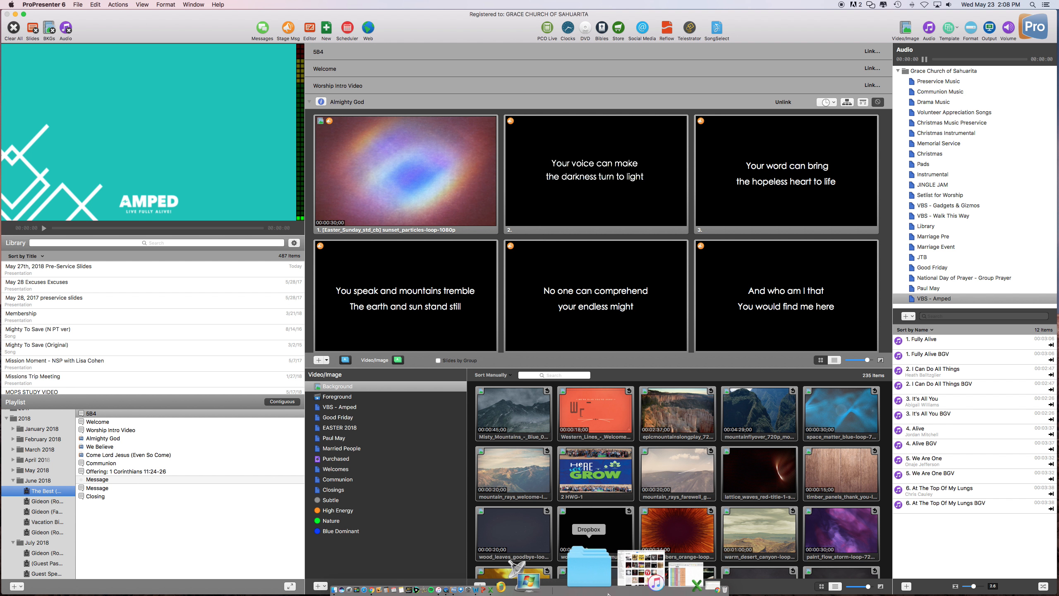
left_click(629, 588)
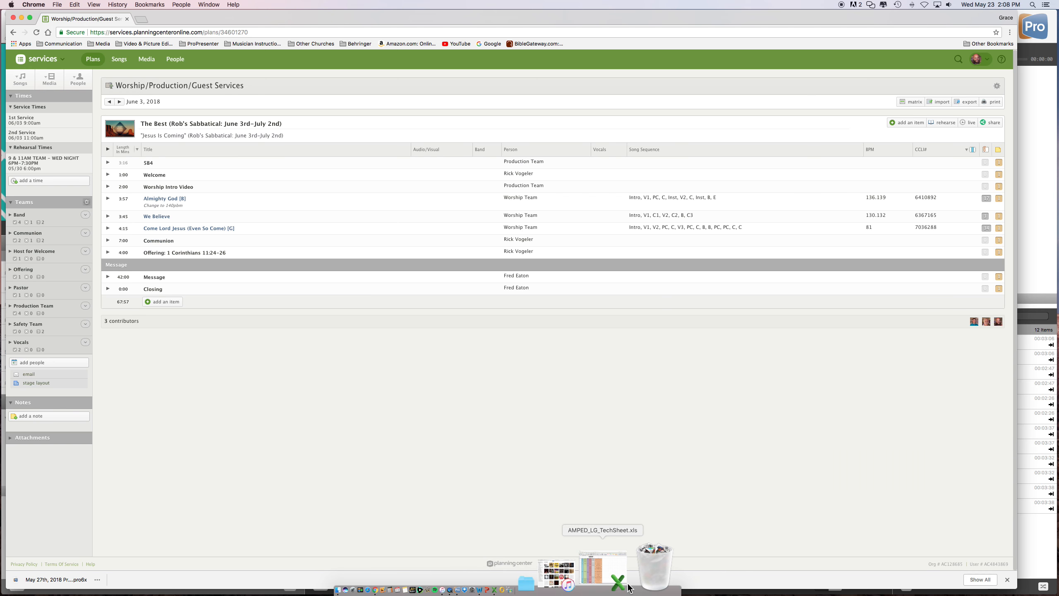
left_click_drag(188, 15, 179, 21)
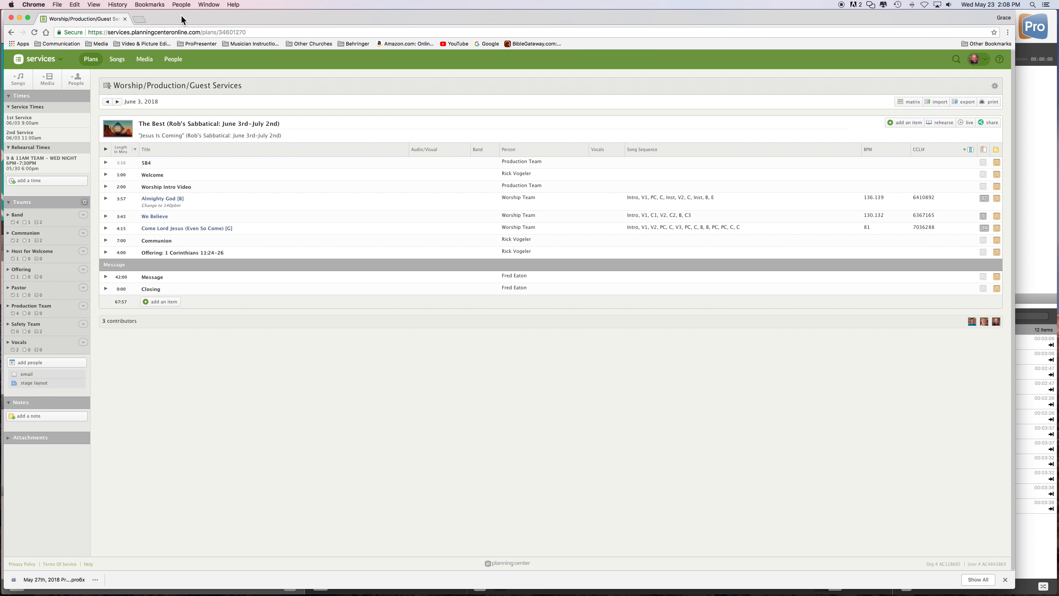
left_click(140, 19)
left_click(62, 44)
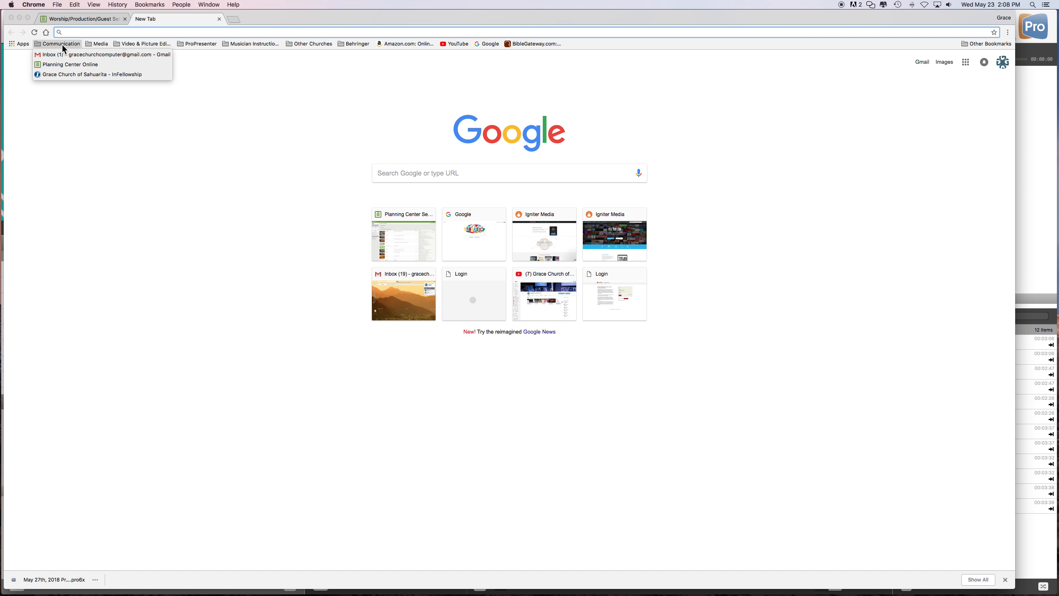
left_click(65, 53)
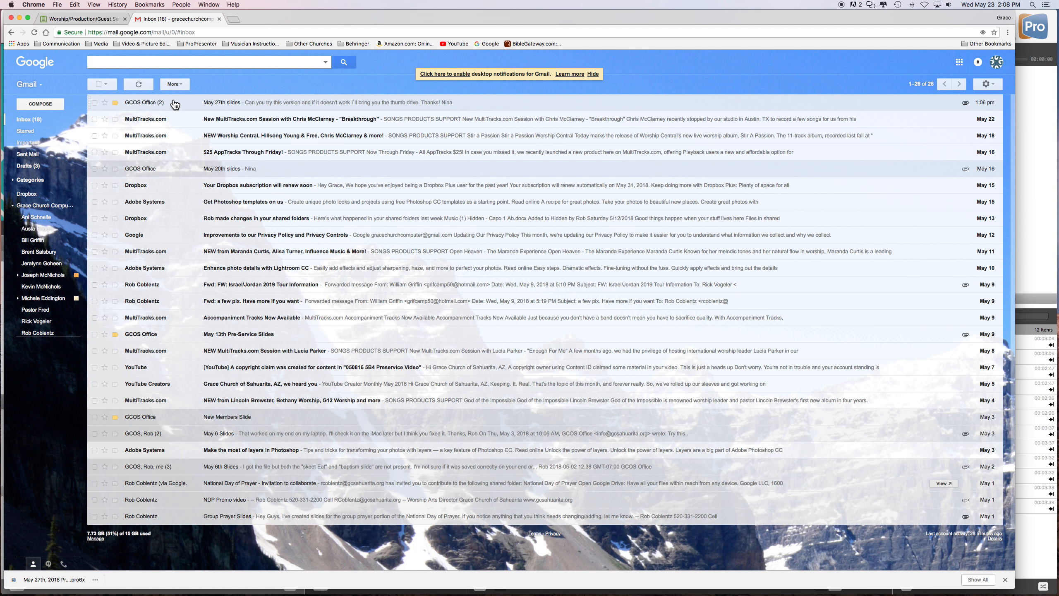
left_click(174, 104)
Step: Download the email's May 27th, 2018 Pre-Service Slides attachment and show the downloaded file in Finder
mouse_move(170, 240)
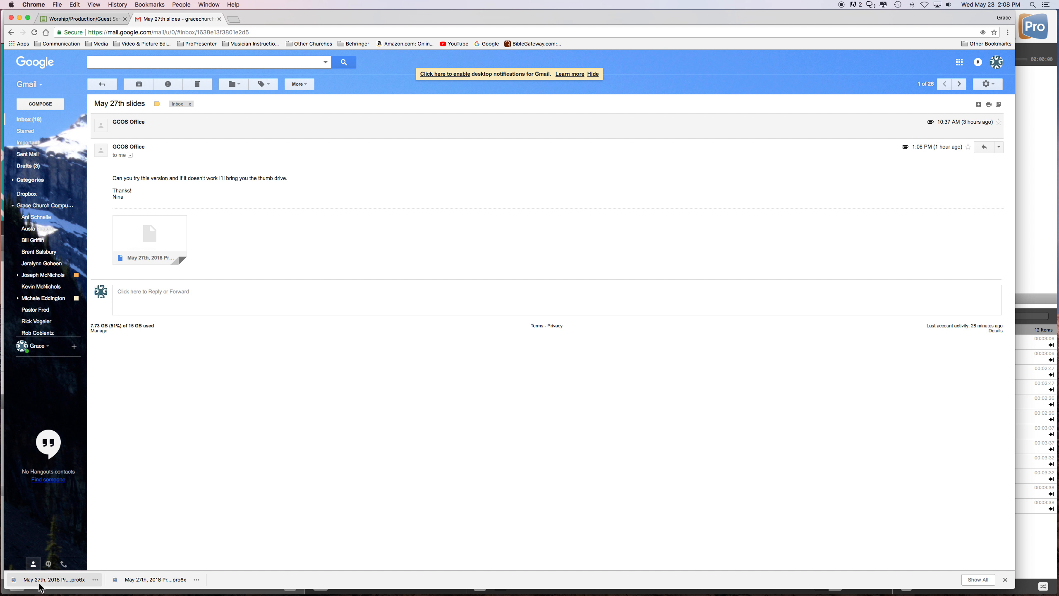
left_click(95, 581)
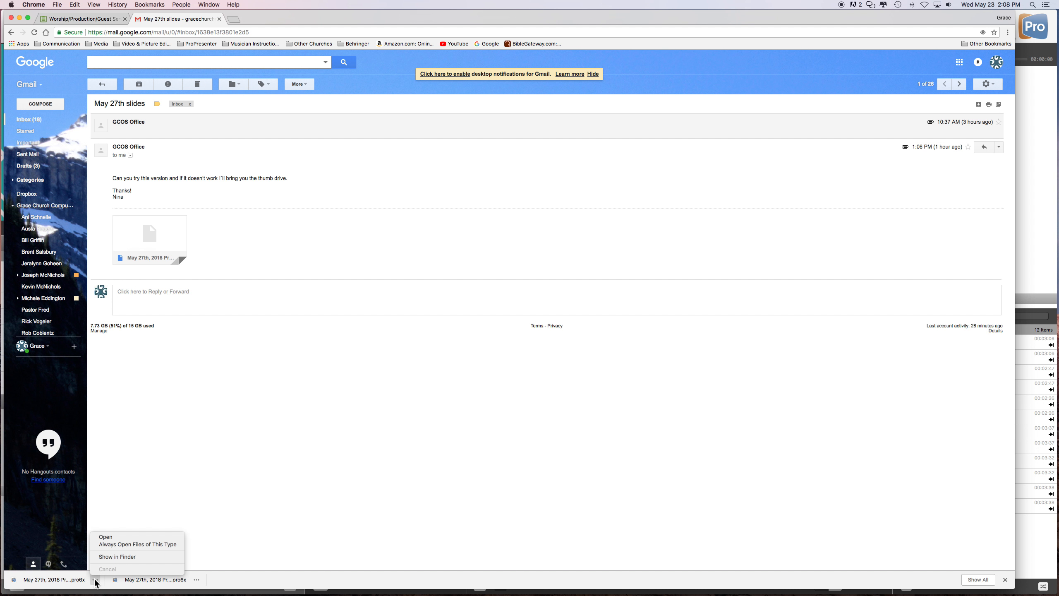
left_click(111, 556)
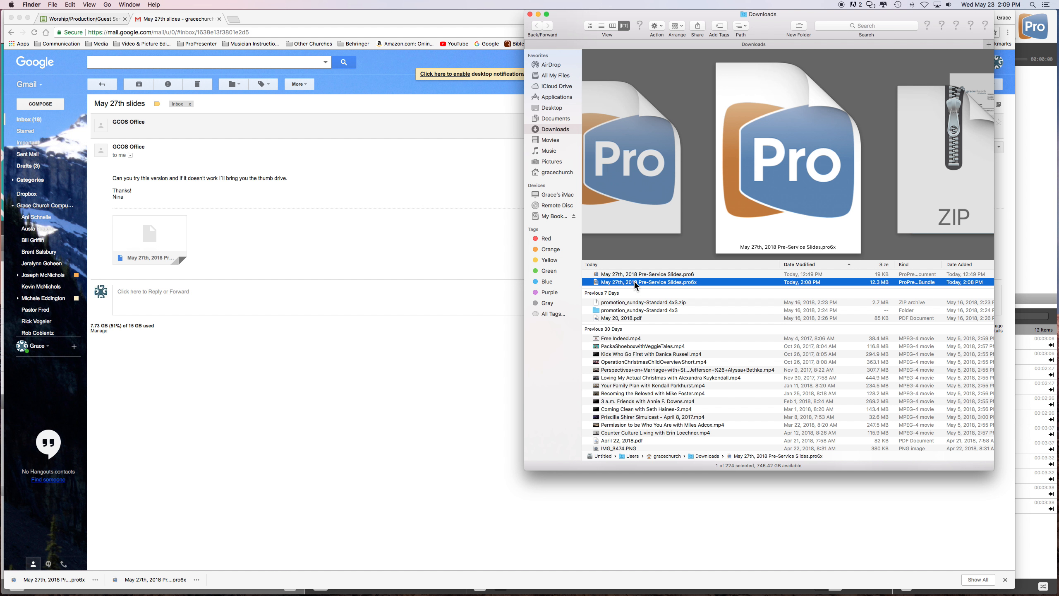
Step: Copy the downloaded May 27th, 2018 Pre-Service Slides.pro6x and check the 1. Preservice Slides folder in Documents
right_click(634, 281)
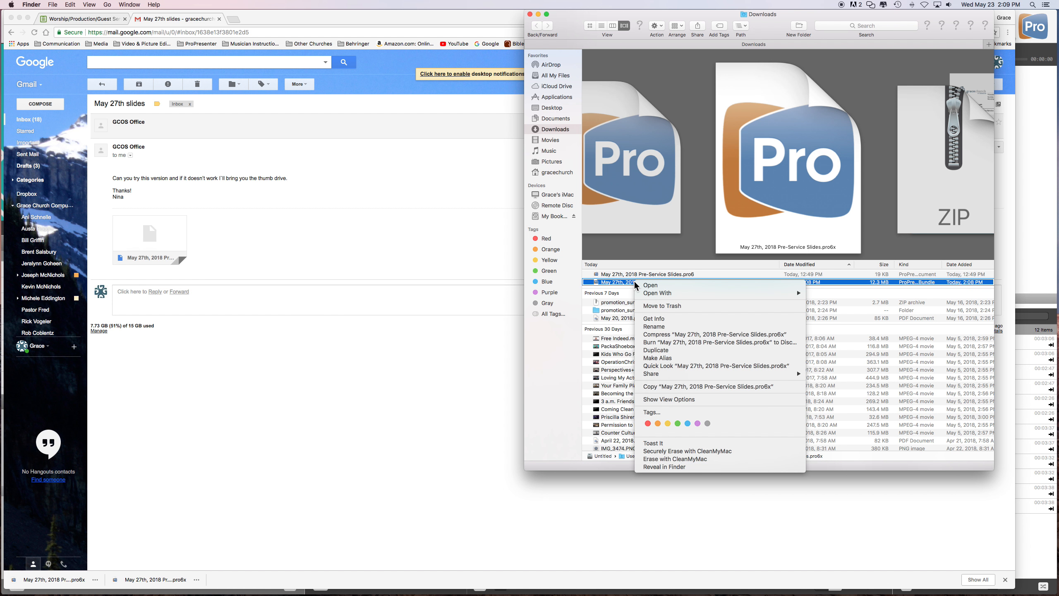
left_click(651, 387)
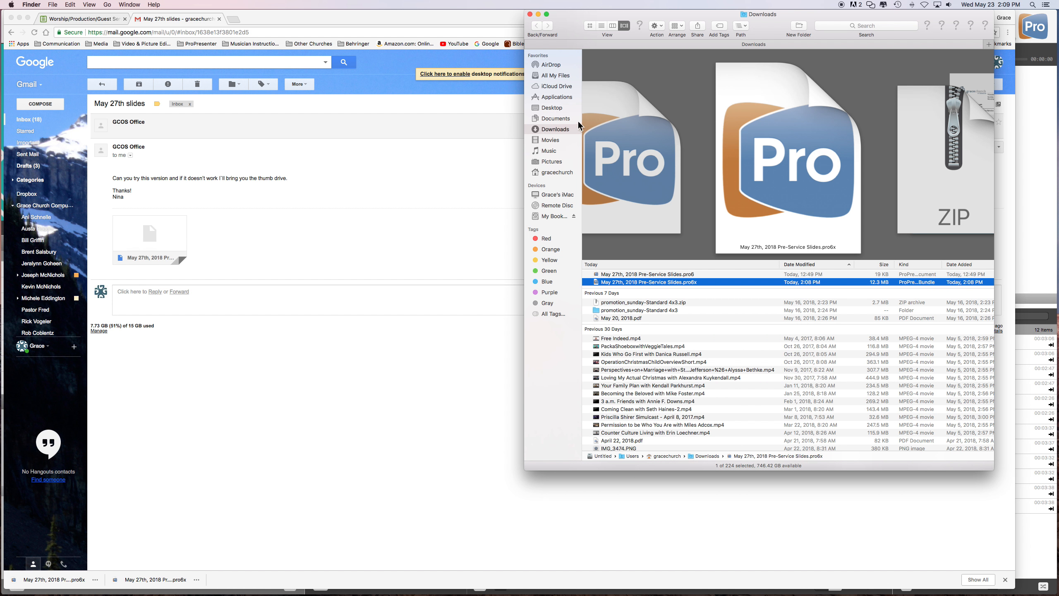
left_click(555, 118)
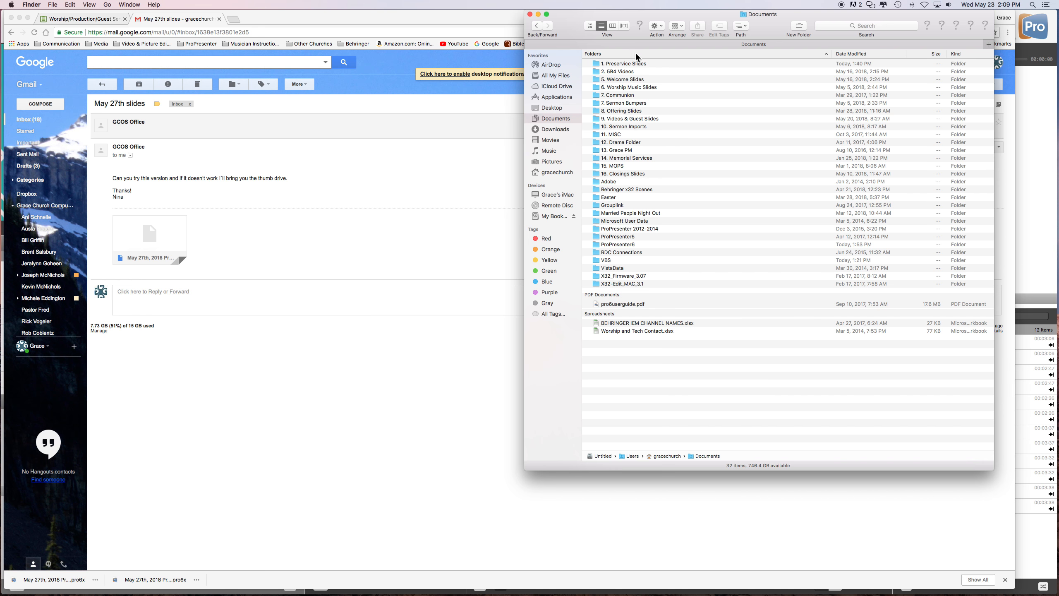
double_click(627, 64)
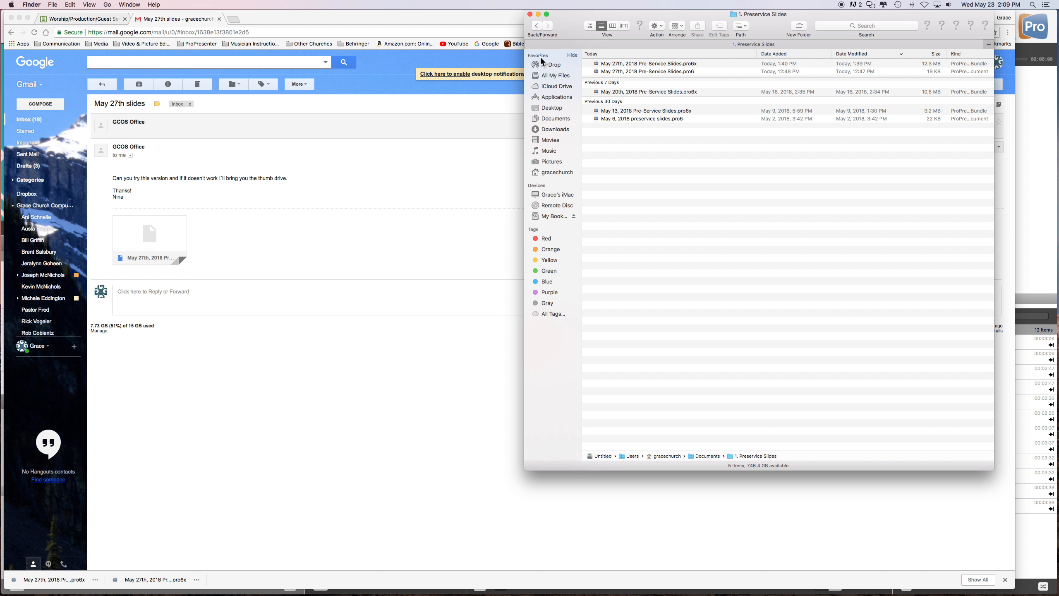
left_click(536, 26)
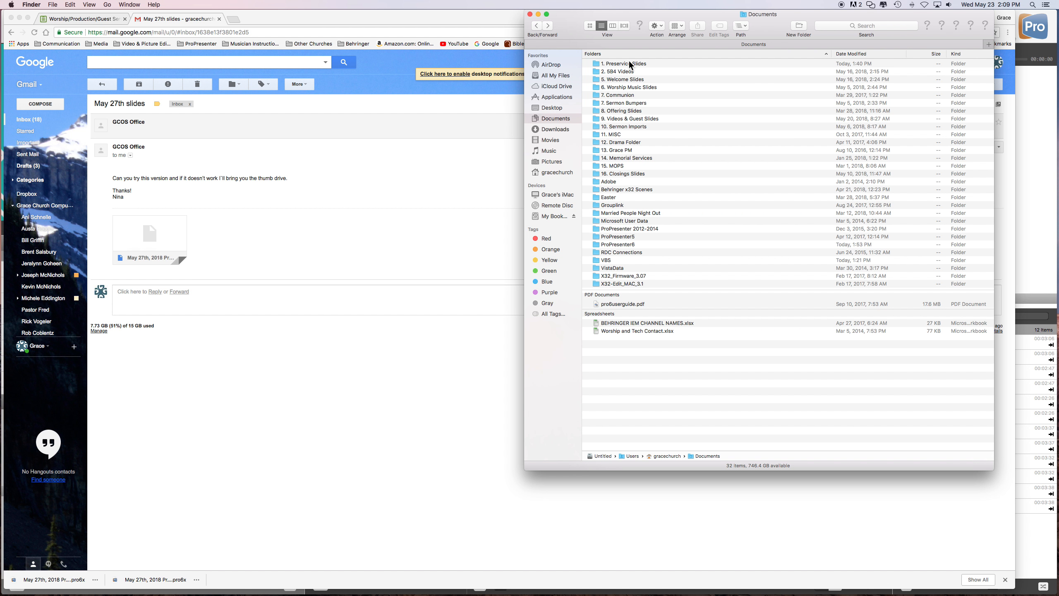
Step: Try to move the copied slides file into the 1. Preservice Slides folder, stopping instead of replacing the existing file
left_click(632, 66)
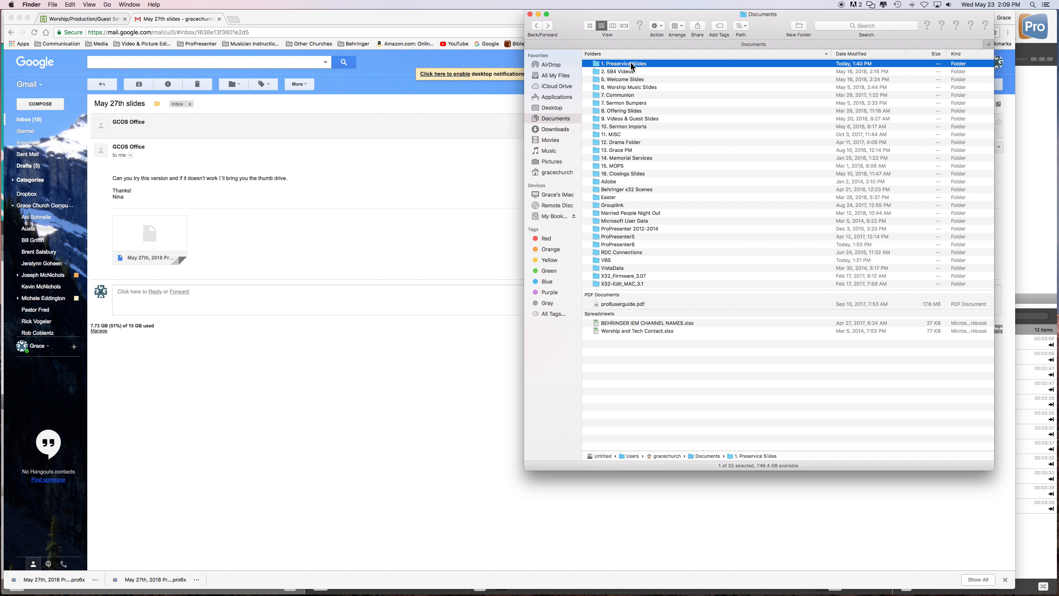
right_click(632, 66)
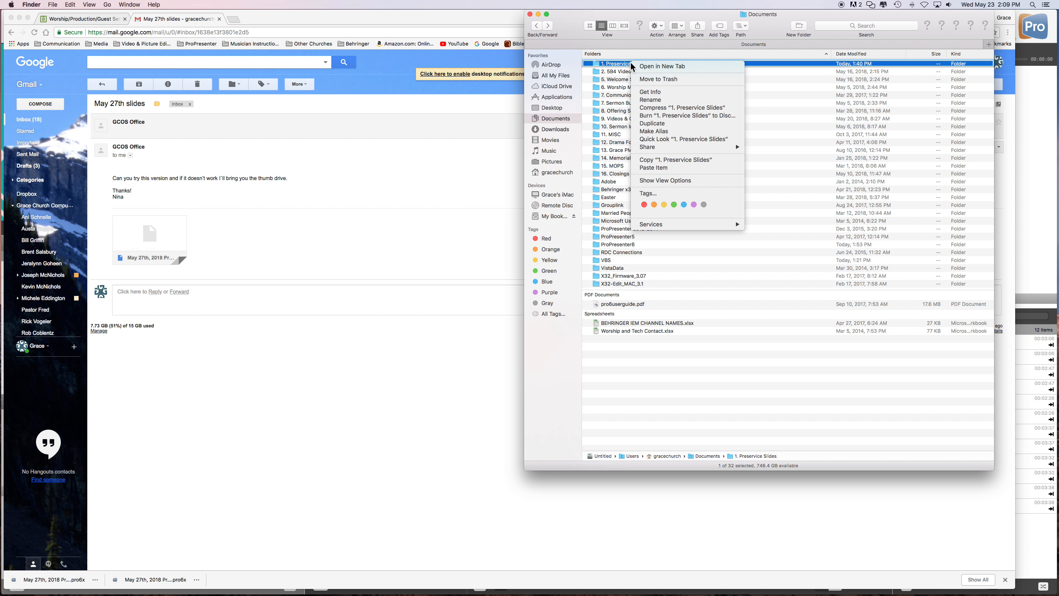
key("alt")
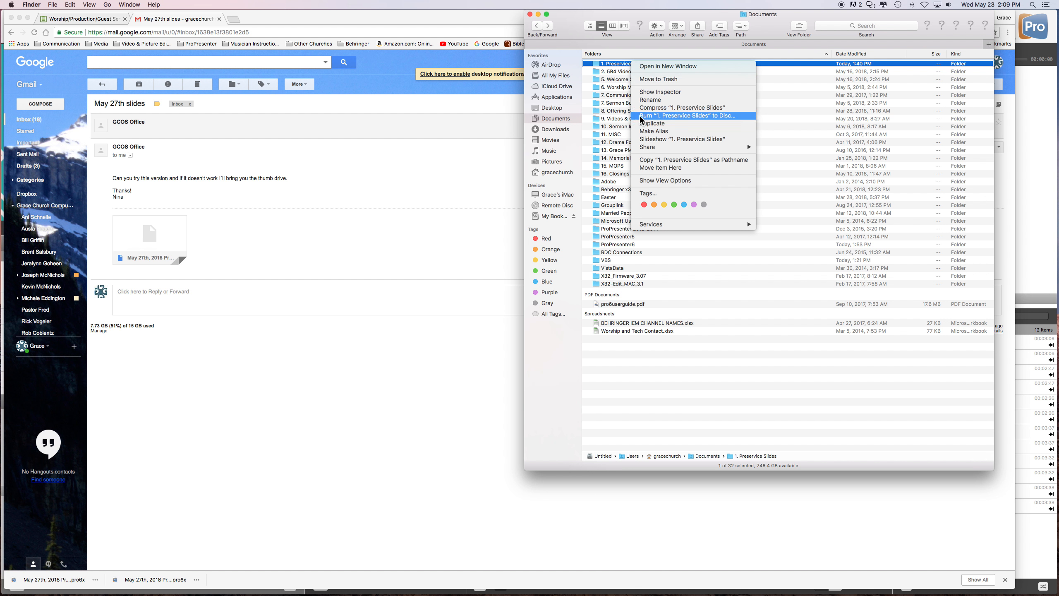
left_click(650, 167)
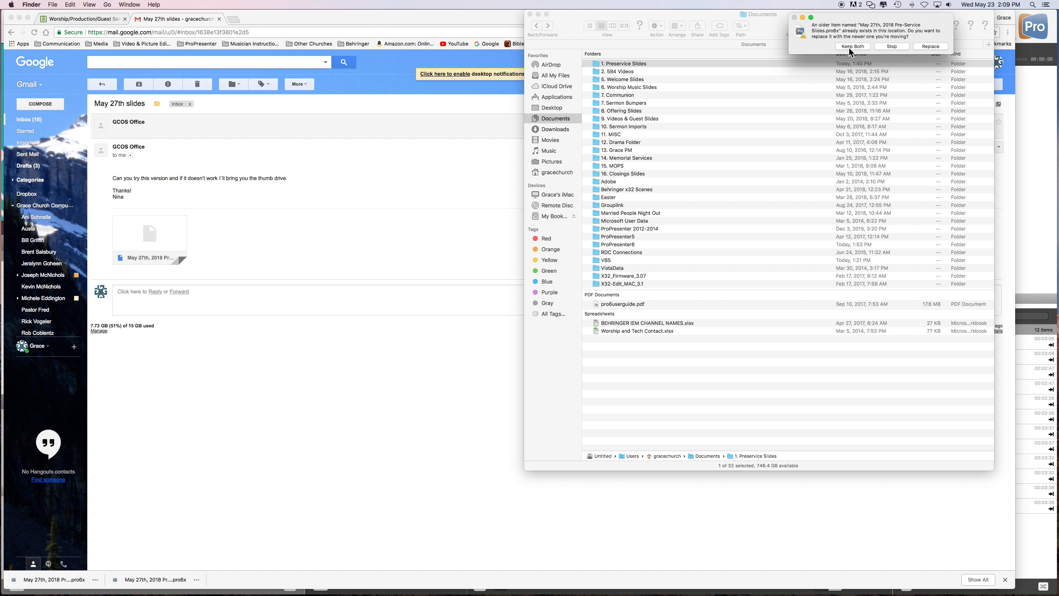
left_click(892, 46)
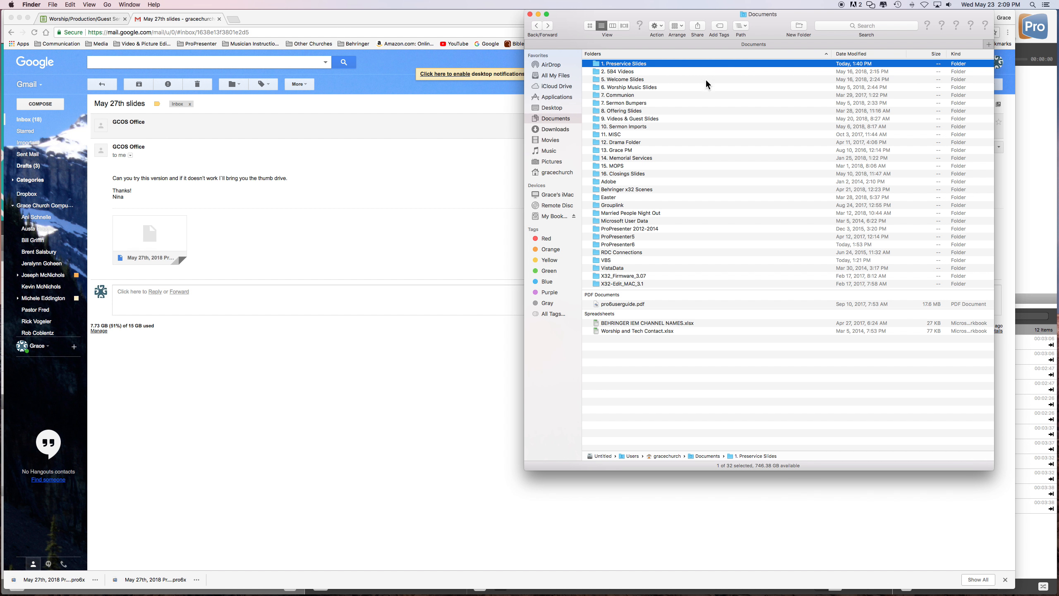
Step: Move May 27th, 2018 Pre-Service Slides.pro6 from the 1. Preservice Slides folder to the Trash
double_click(647, 63)
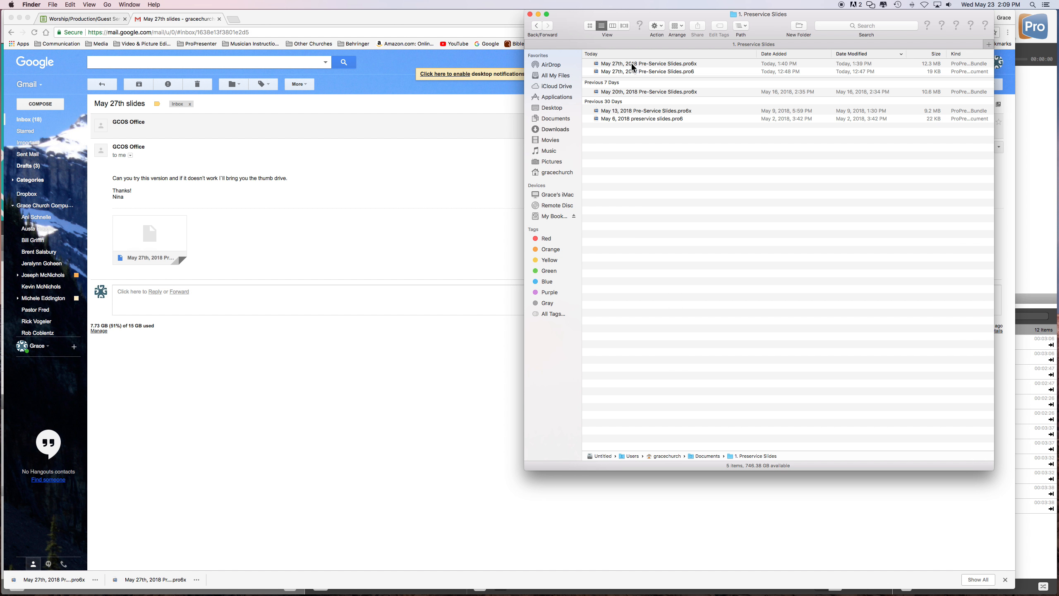
left_click(632, 63)
left_click(639, 70)
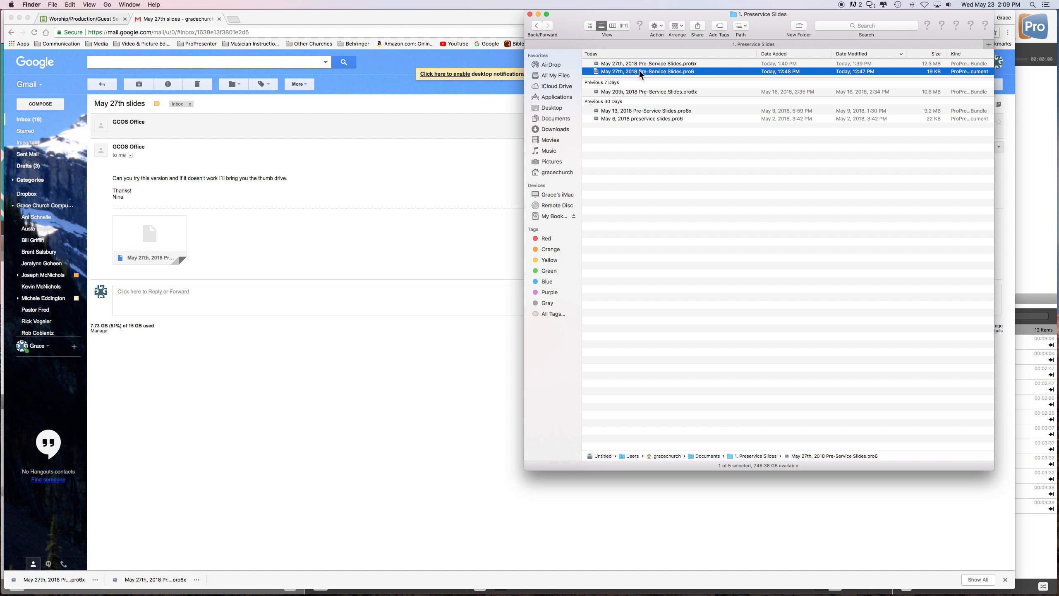
right_click(641, 70)
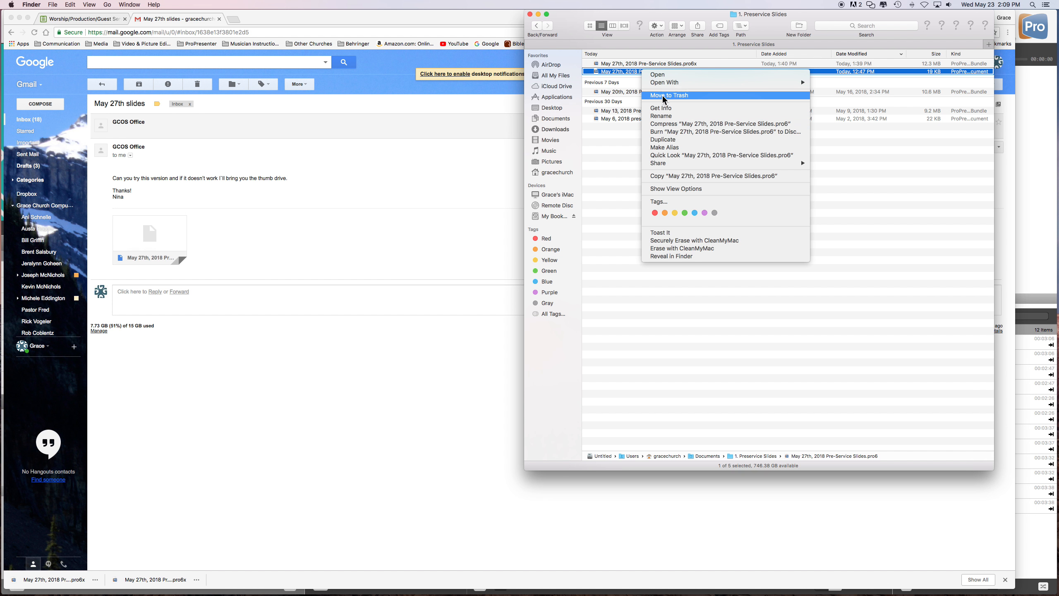
left_click(682, 75)
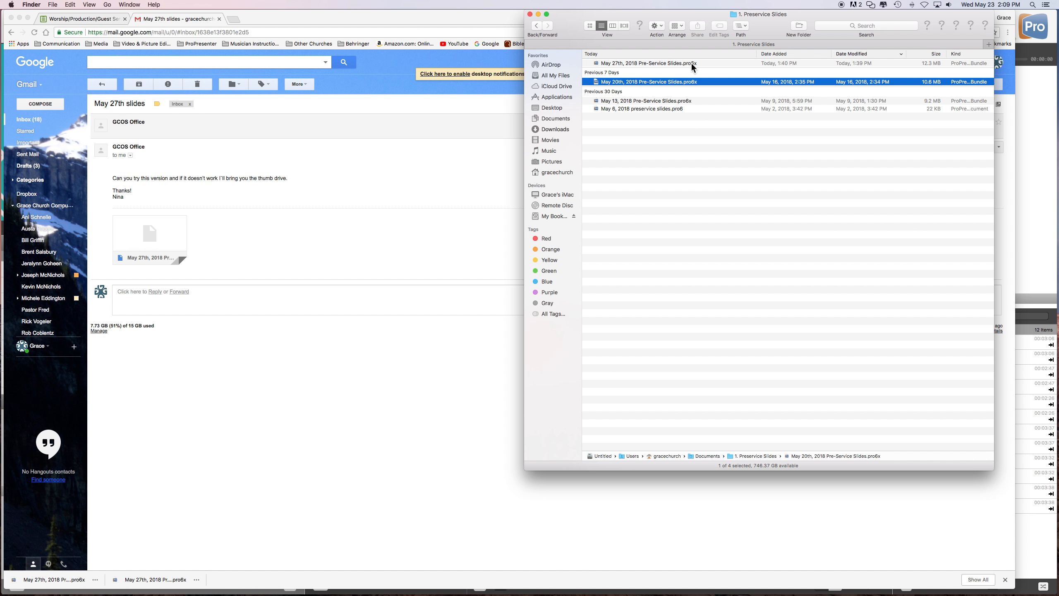
Step: Close the Finder window and switch to ProPresenter 6
left_click(696, 63)
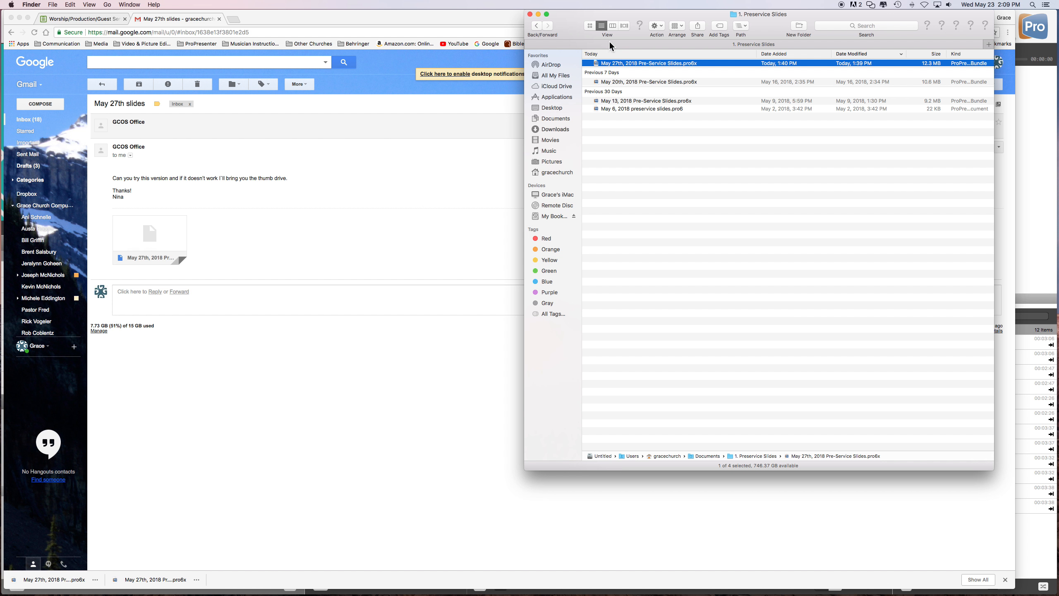
left_click(530, 15)
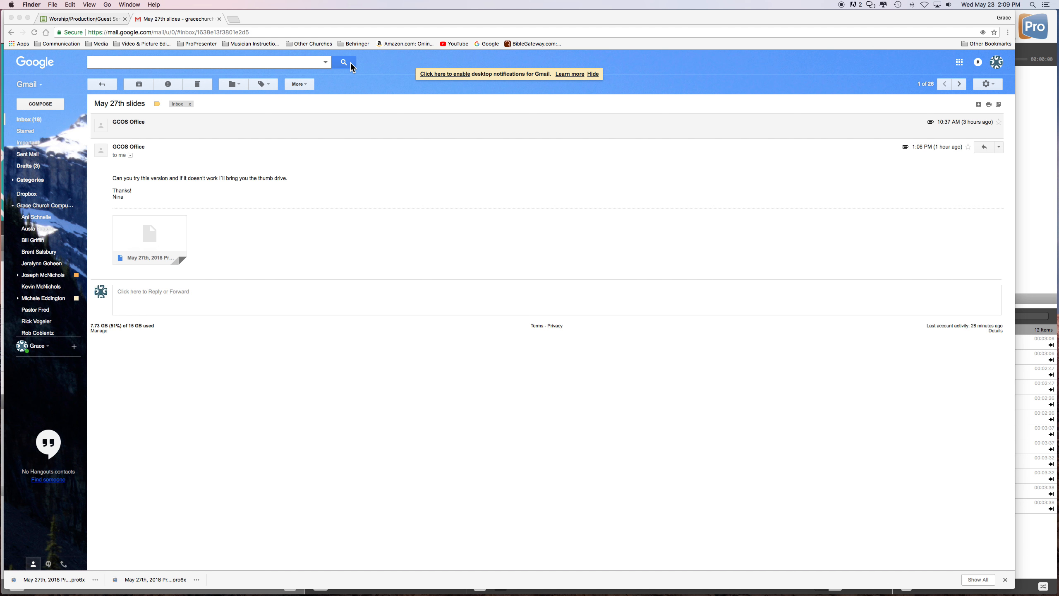
key("ctrl+Up")
left_click(593, 225)
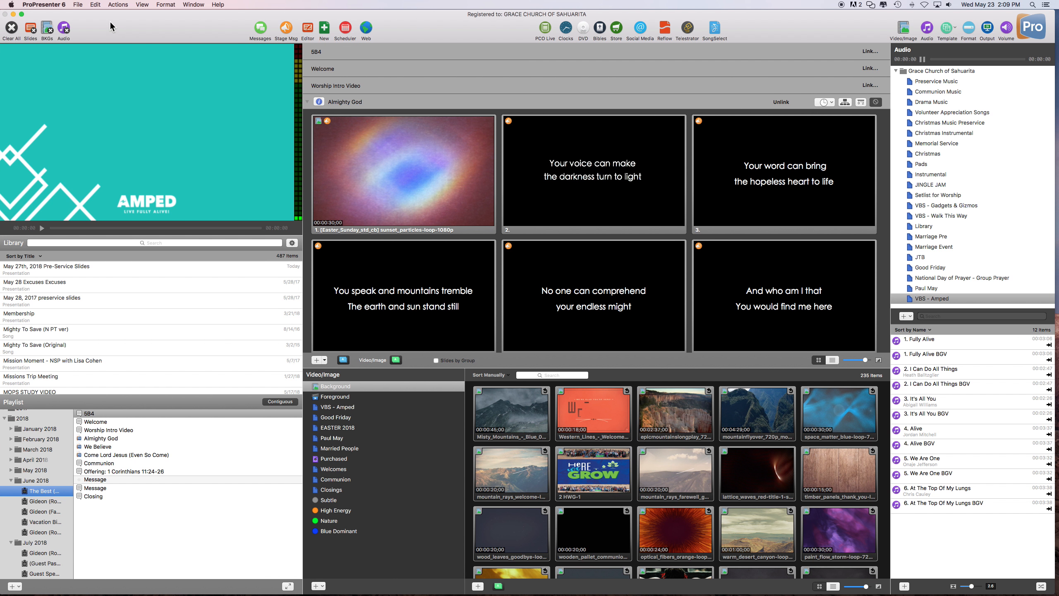
Step: Import May 27th, 2018 Pre-Service Slides.pro6x from Documents > 1. Preservice Slides, writing over the existing library version for all items
left_click(77, 5)
mouse_move(81, 23)
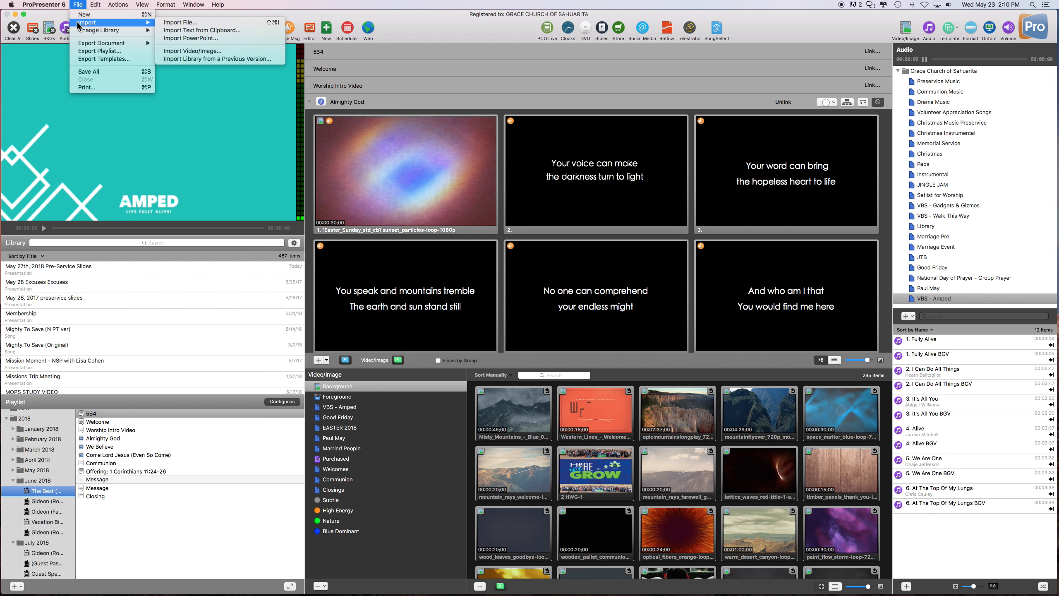
left_click(189, 24)
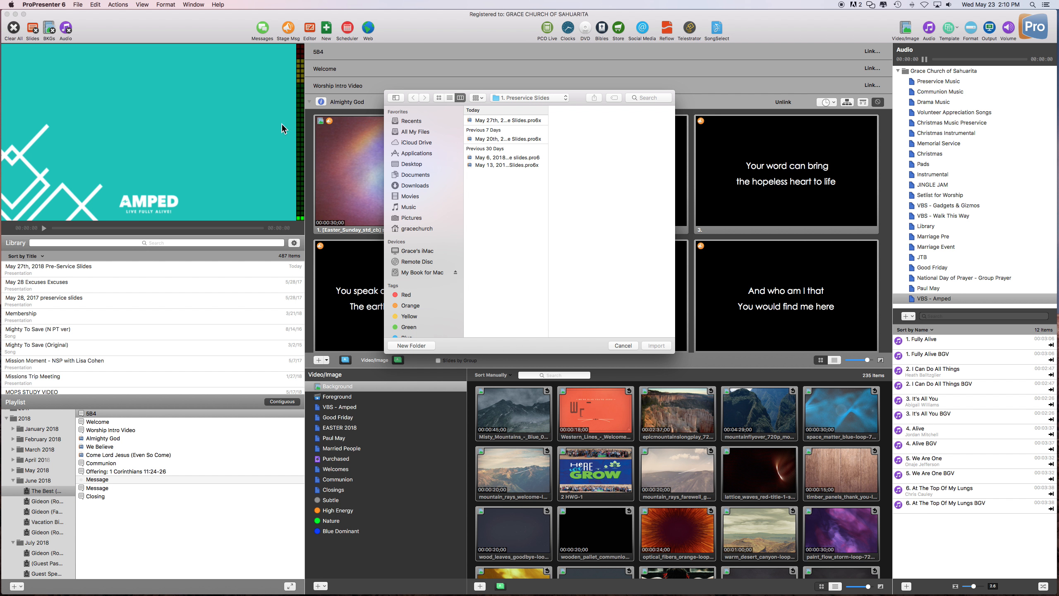
left_click(413, 174)
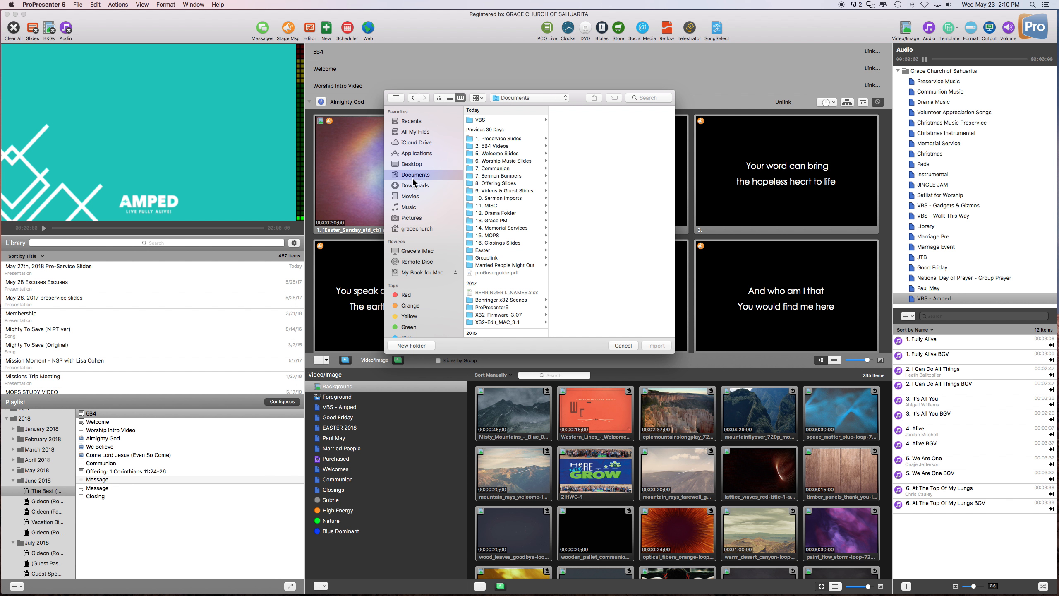
left_click(497, 139)
left_click(597, 120)
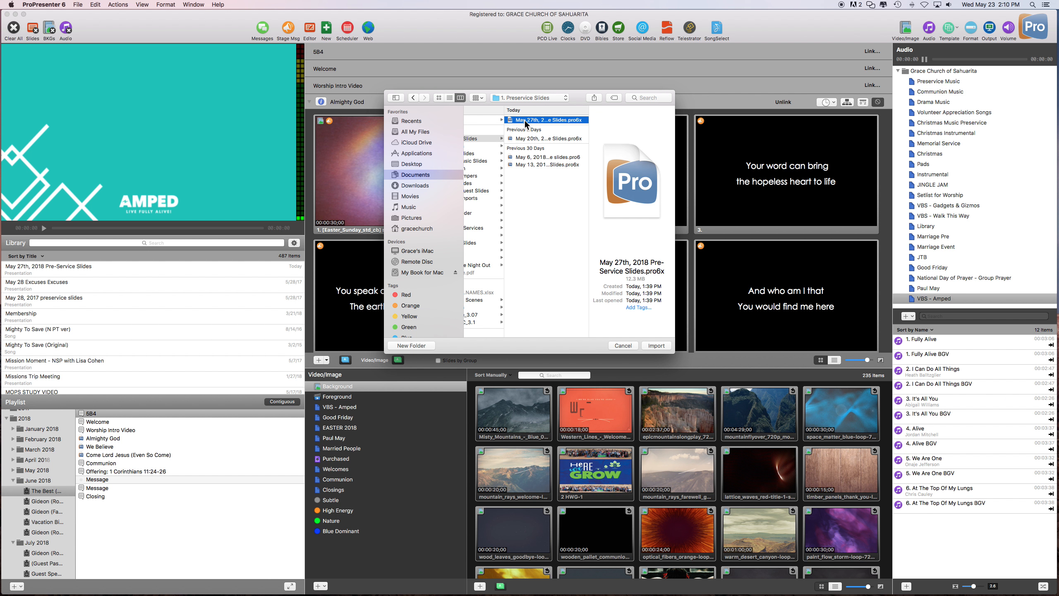
left_click(653, 346)
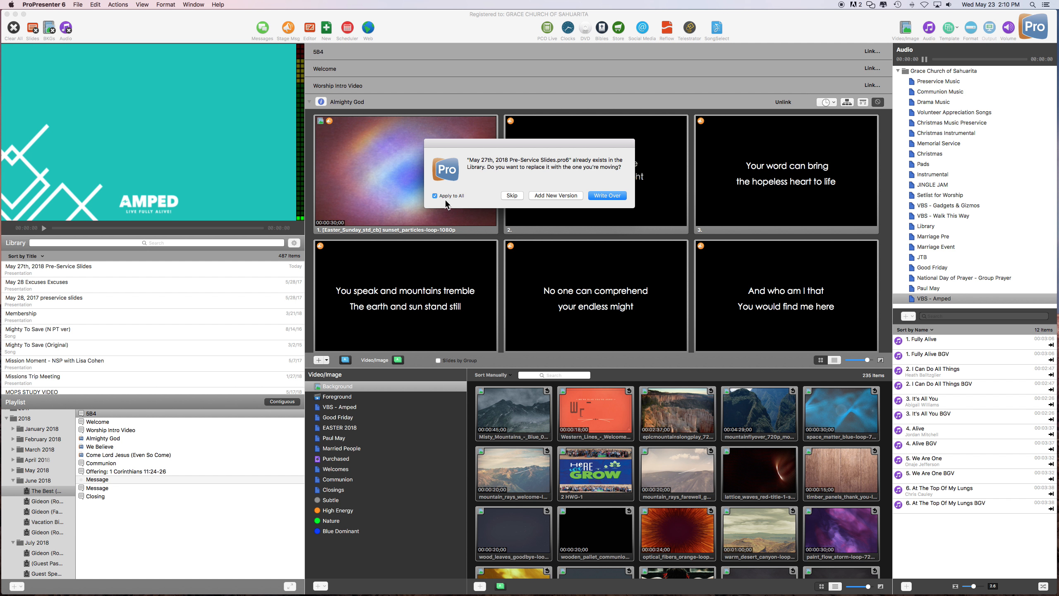
left_click(603, 195)
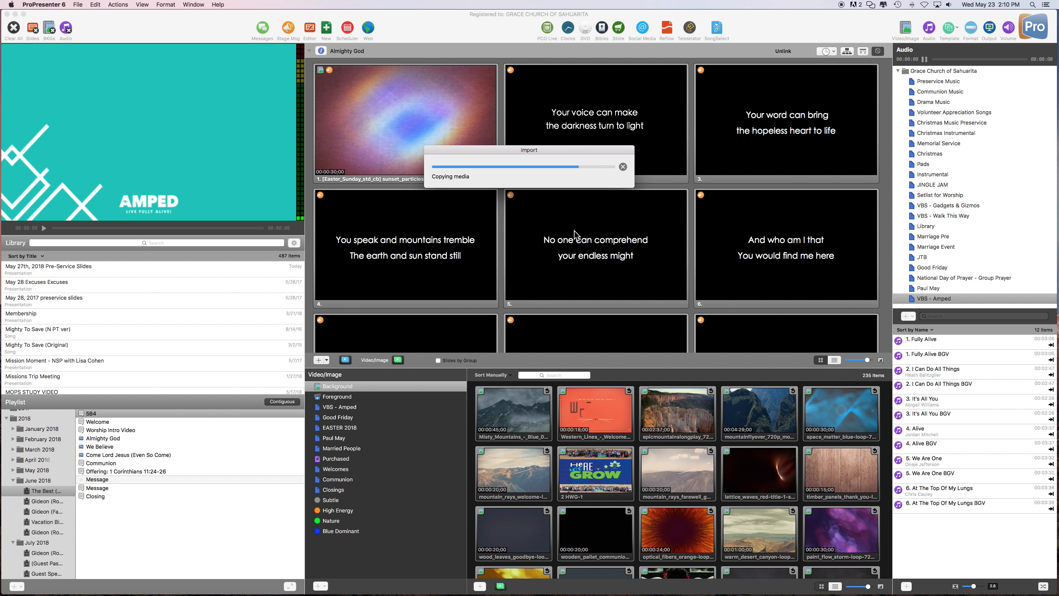
left_click(623, 196)
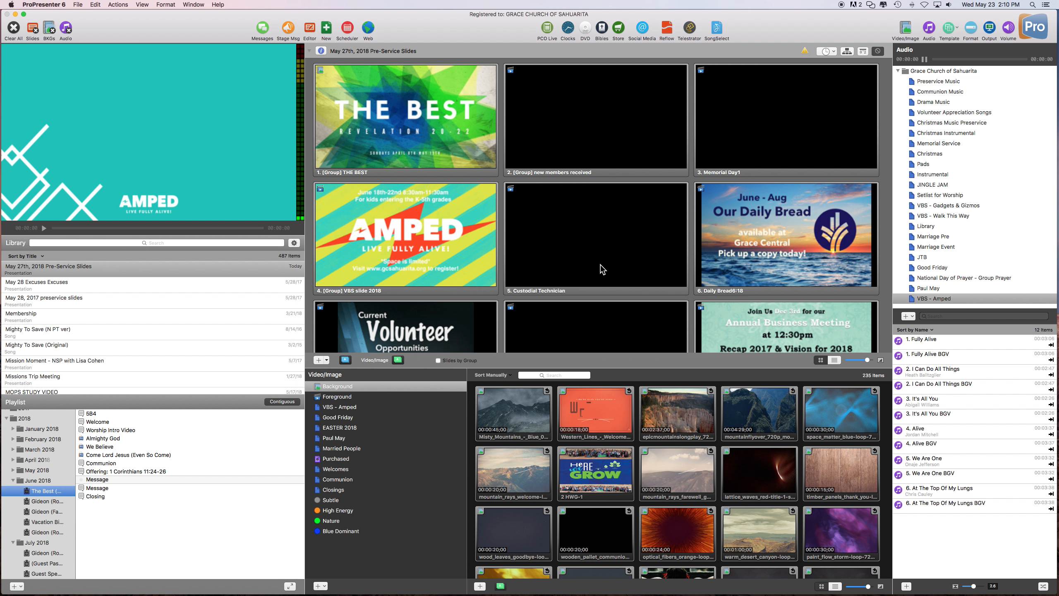
Step: Enlarge the slide viewing area by shrinking the Video/Image bin to show more rows of slides
left_click_drag(646, 373, 646, 463)
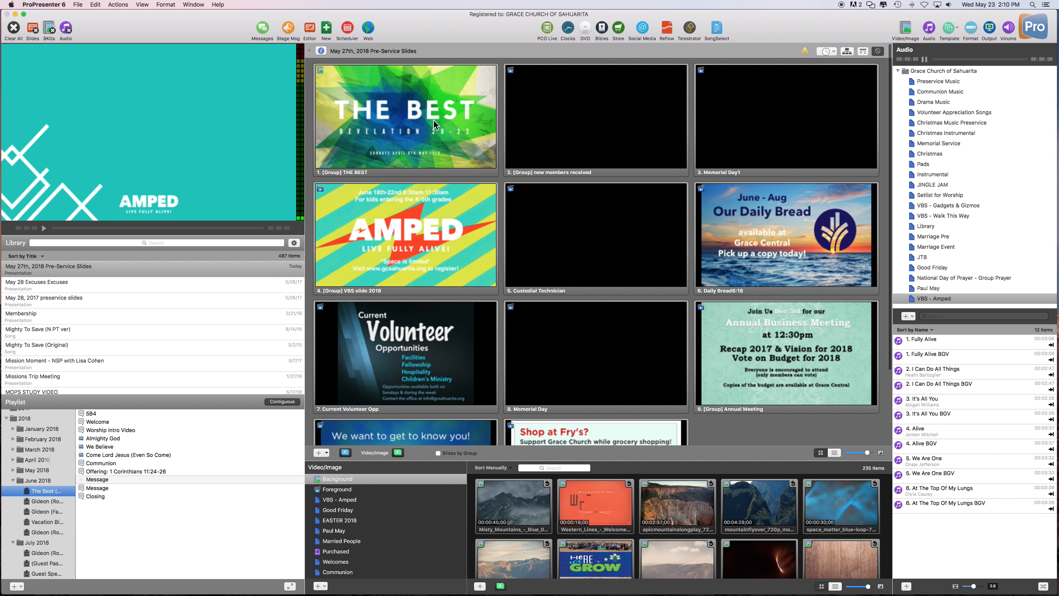
Step: Preview the THE BEST, new members received and Memorial Day1 slides on the output
left_click_drag(442, 27, 443, 25)
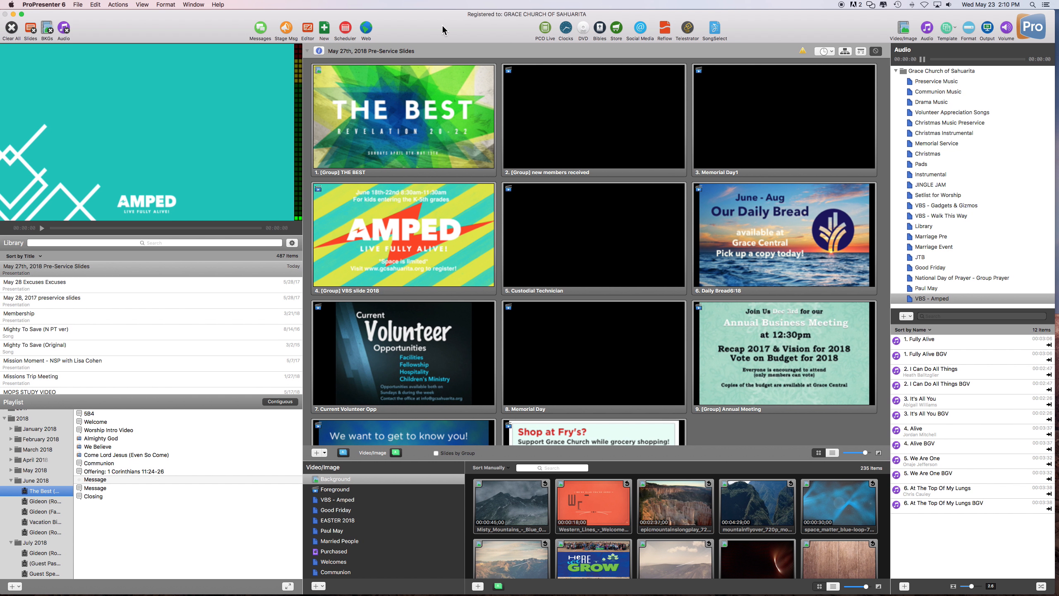
left_click(449, 101)
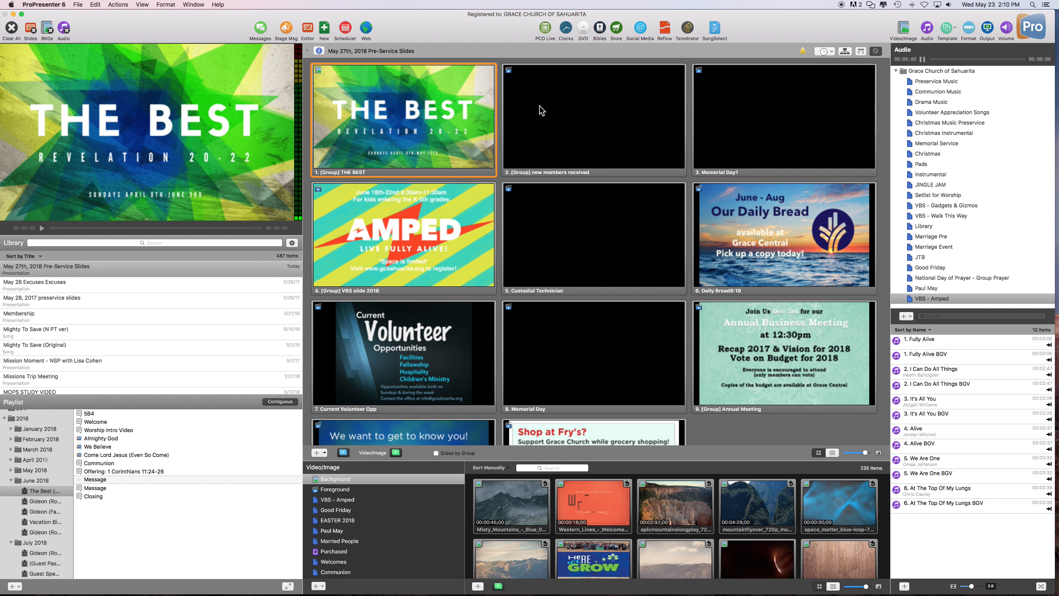
left_click(540, 106)
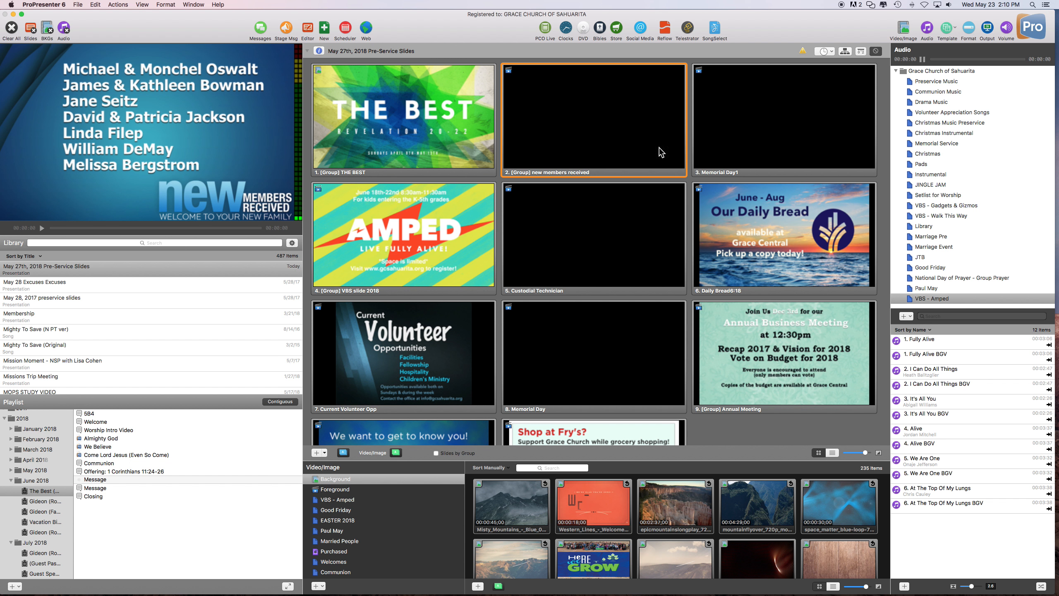
left_click(746, 103)
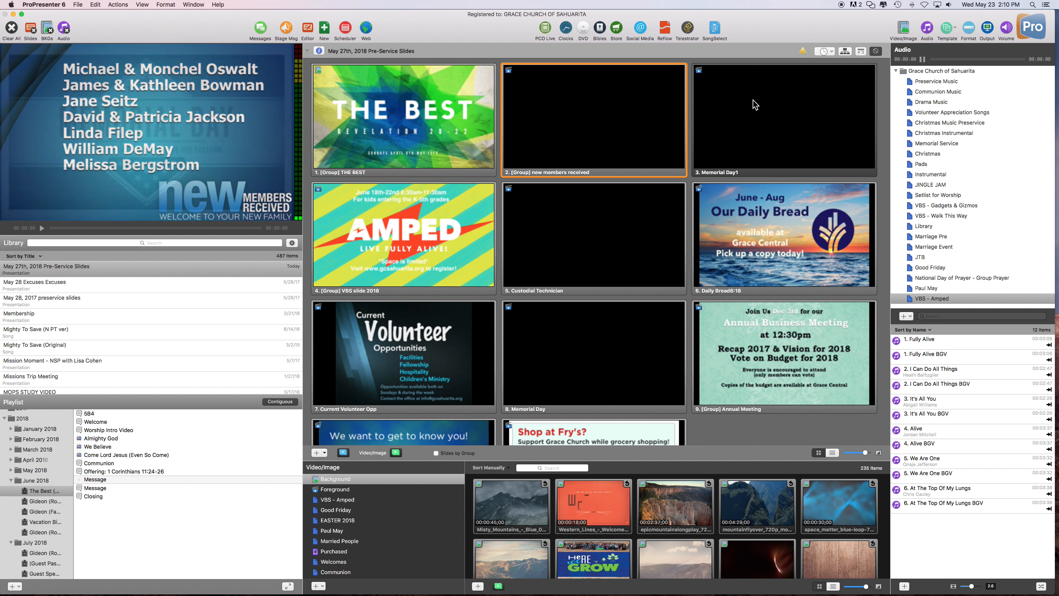
Step: Resize all slides of May 27th, 2018 Pre-Service Slides to match the current output resolution
left_click(612, 97)
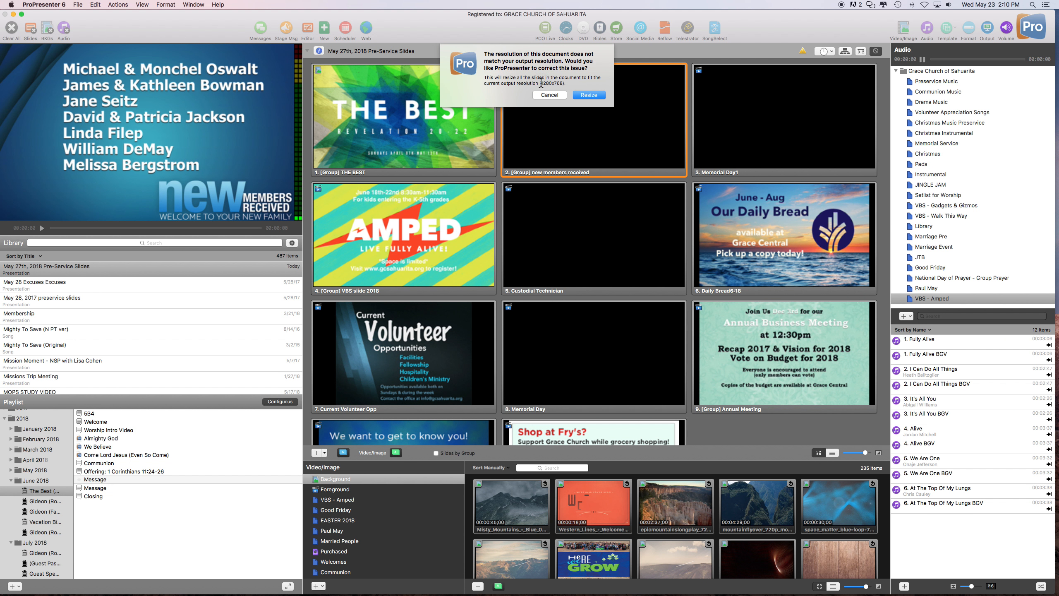
left_click(585, 94)
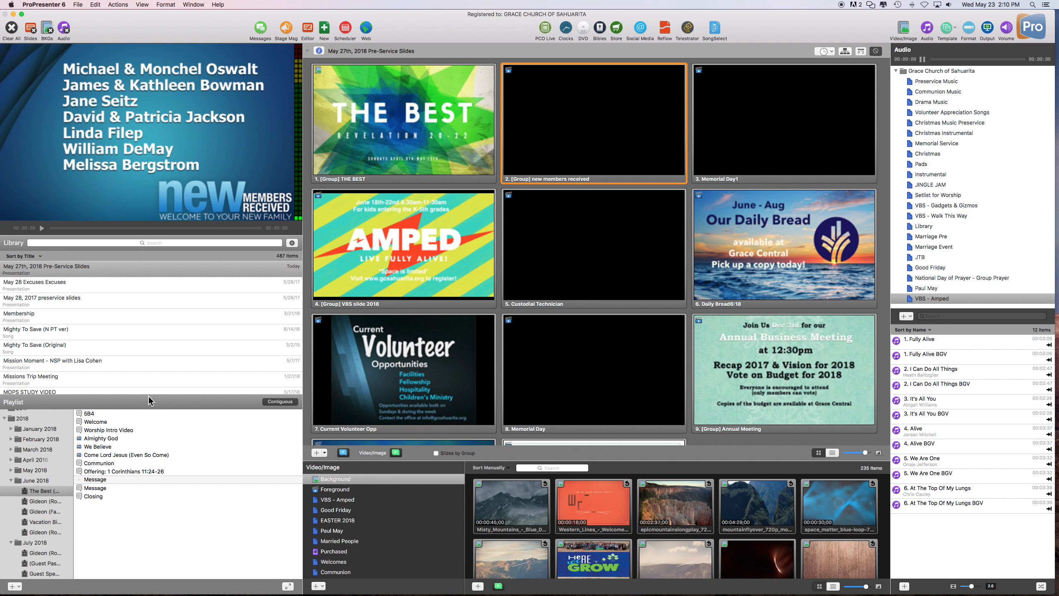
Step: Select the first item in the June 2018 The Best playlist and switch to Chrome
left_click_drag(195, 23, 197, 21)
left_click(89, 413)
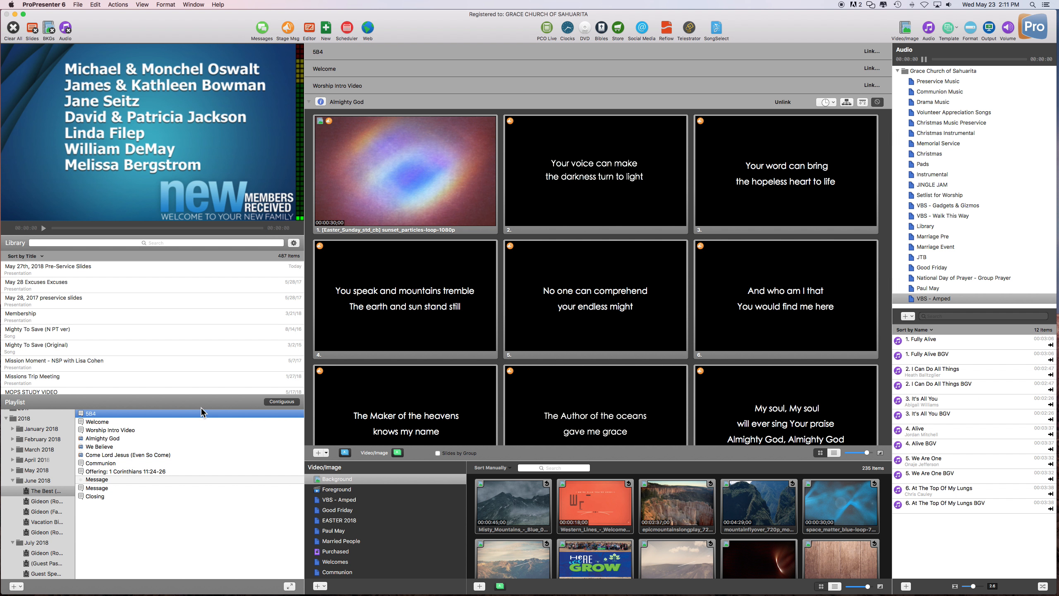
key("ctrl+Up")
left_click(225, 403)
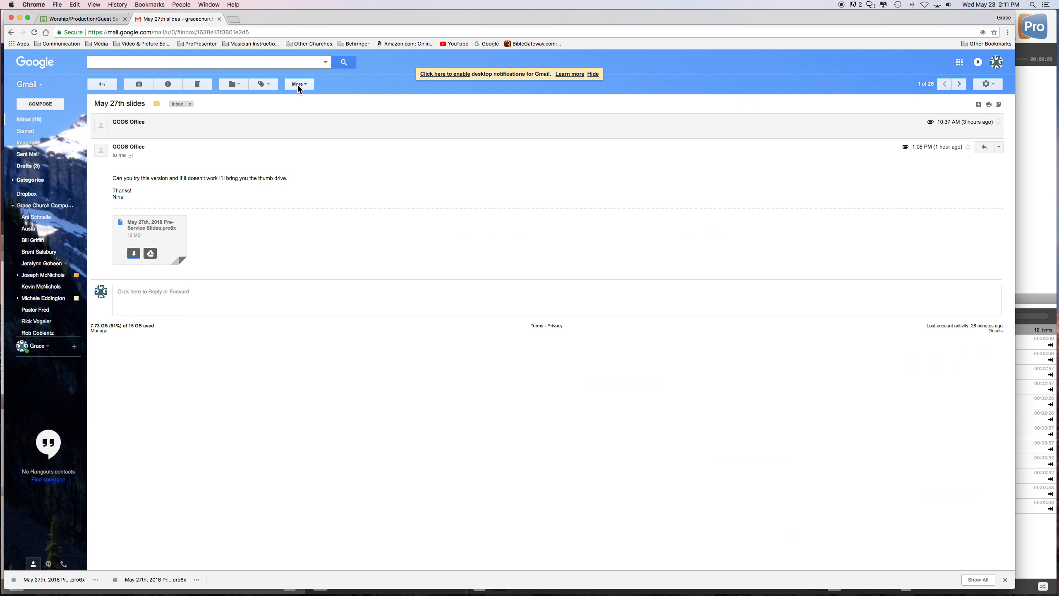
Step: In Planning Center Services, view the May 27, 2018 plan and return to the June 3, 2018 plan
left_click(86, 18)
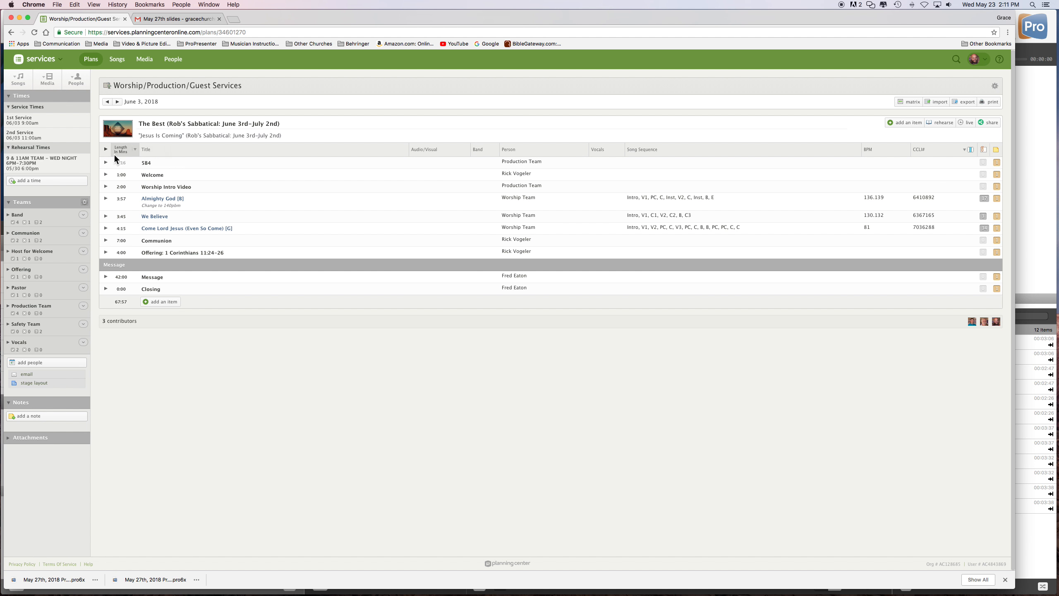
left_click(107, 102)
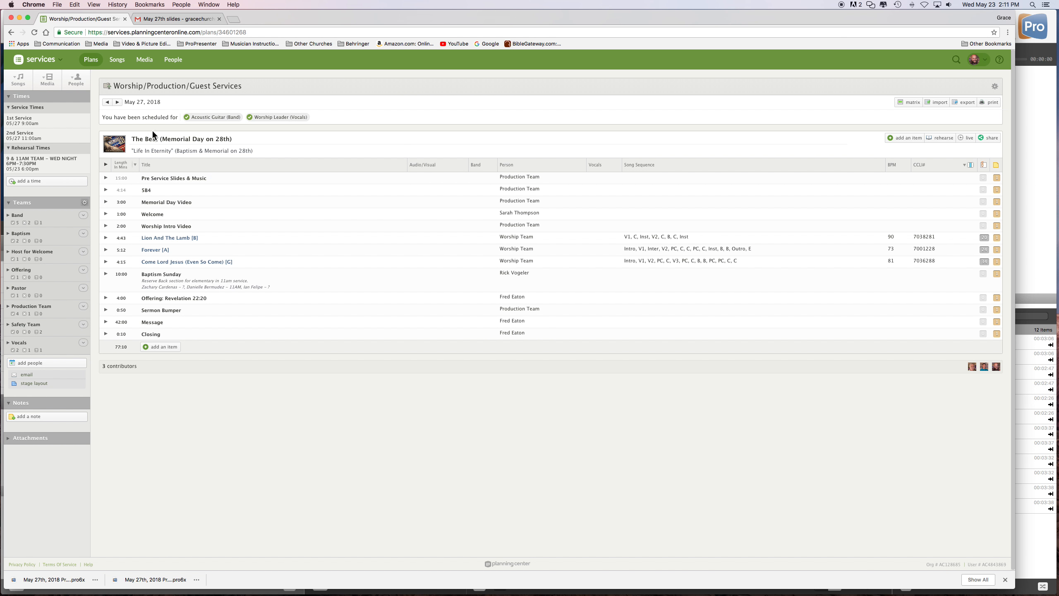
left_click(117, 104)
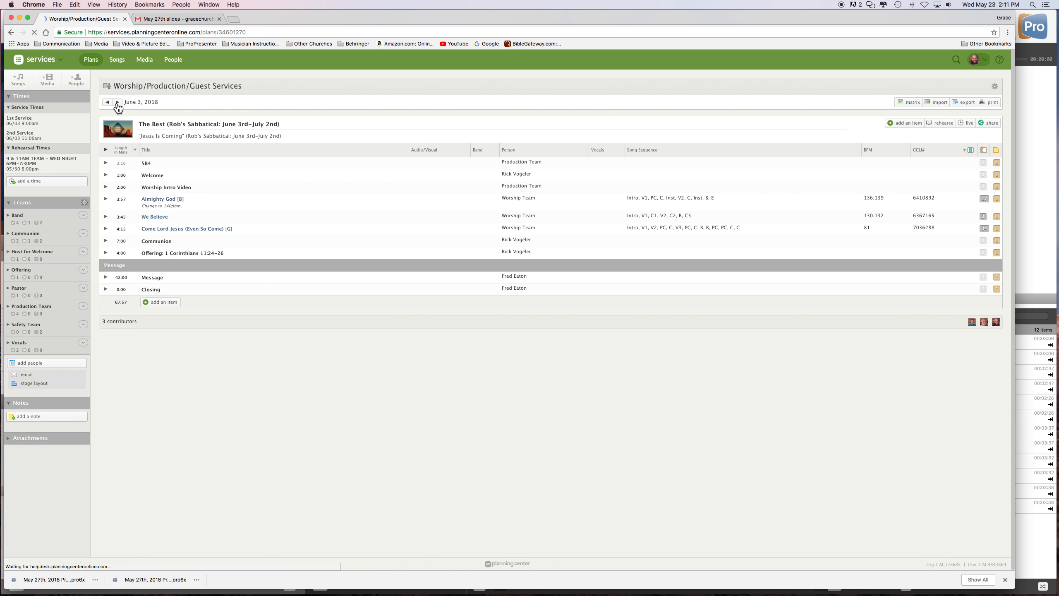
Step: Add an item titled Preservice Slides to the June 3, 2018 plan with its timing set to Pre-Service
left_click(162, 302)
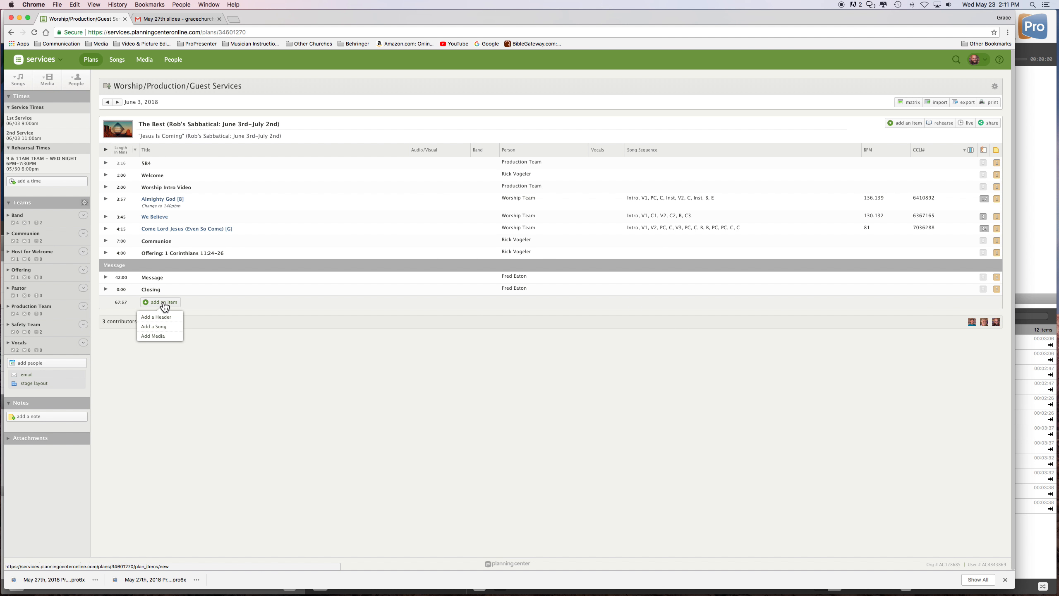
left_click(168, 303)
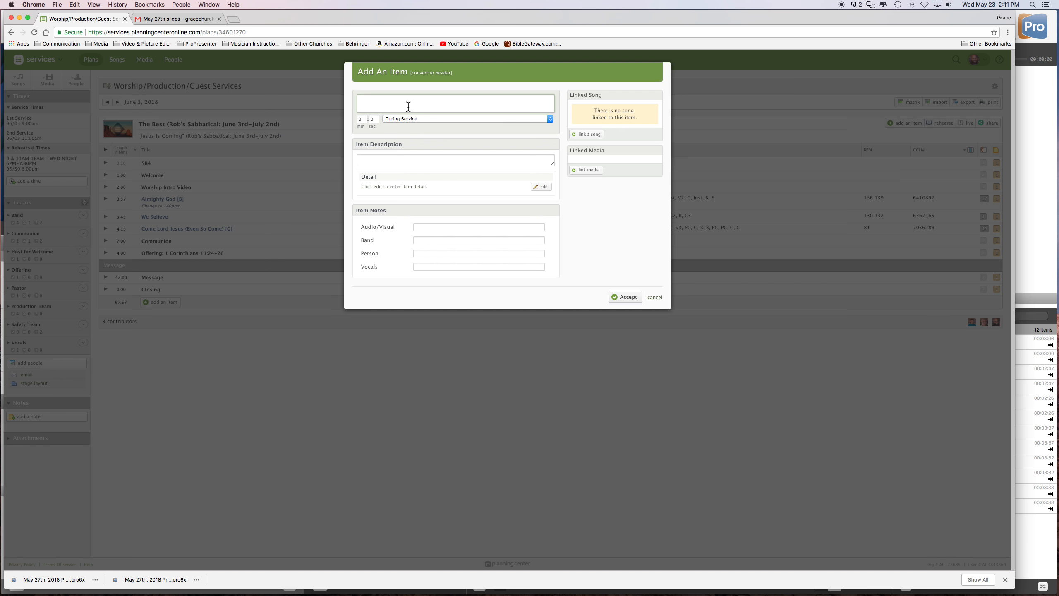
type("Preservice Slides")
left_click(405, 123)
left_click(419, 117)
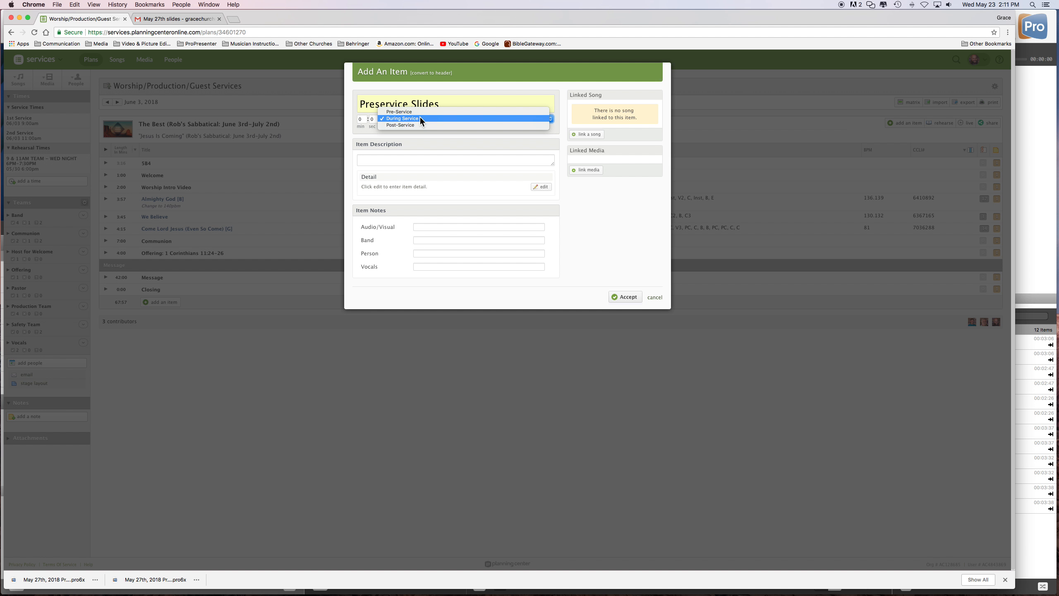
left_click(422, 112)
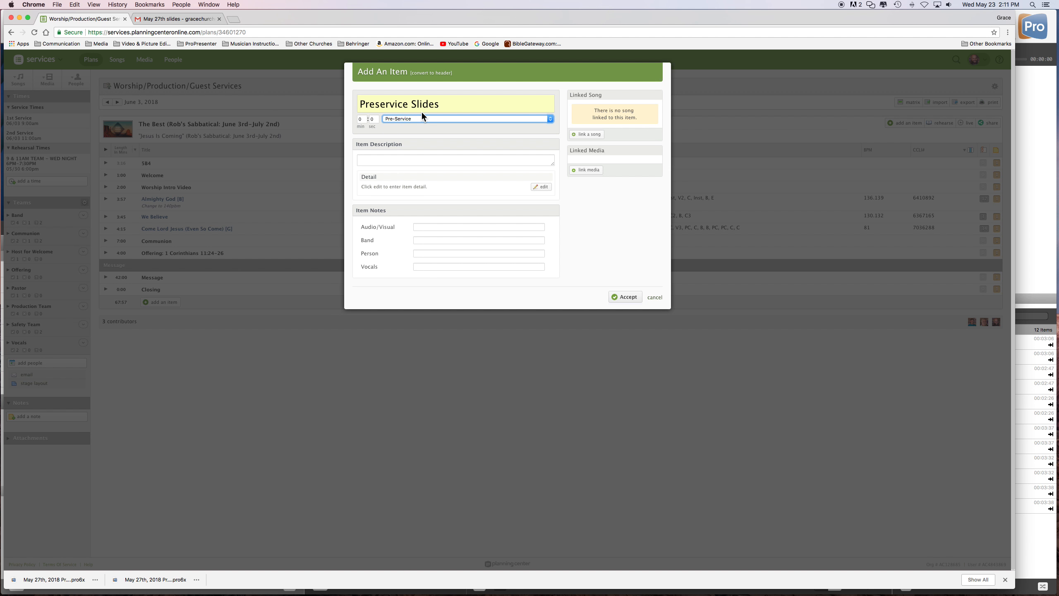
left_click(429, 120)
left_click(429, 118)
left_click(624, 296)
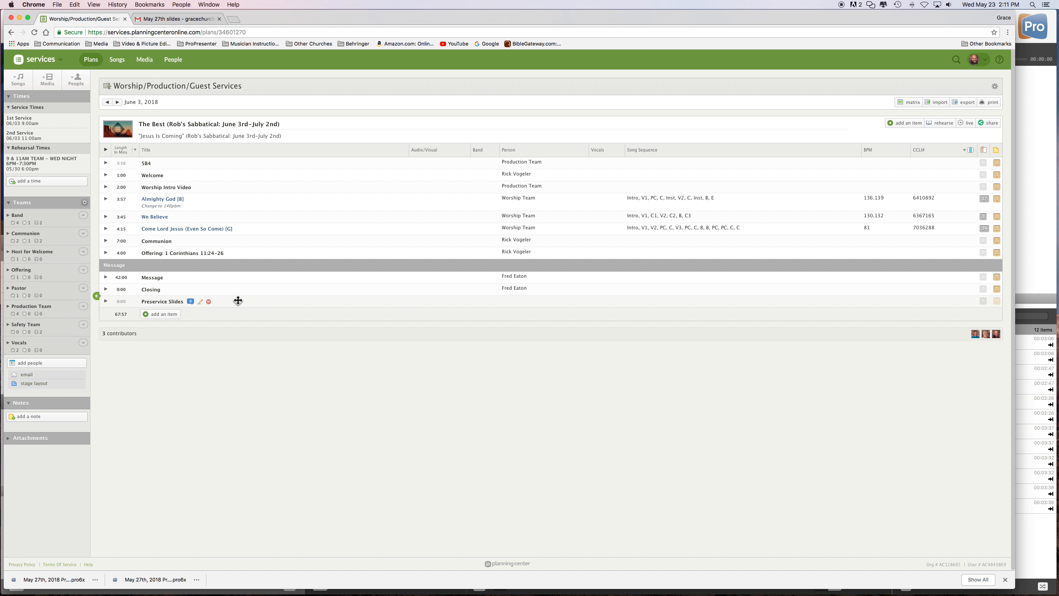
Step: Move the Preservice Slides item to the top of the June 3, 2018 service order and reload the plan page
left_click_drag(239, 297, 244, 163)
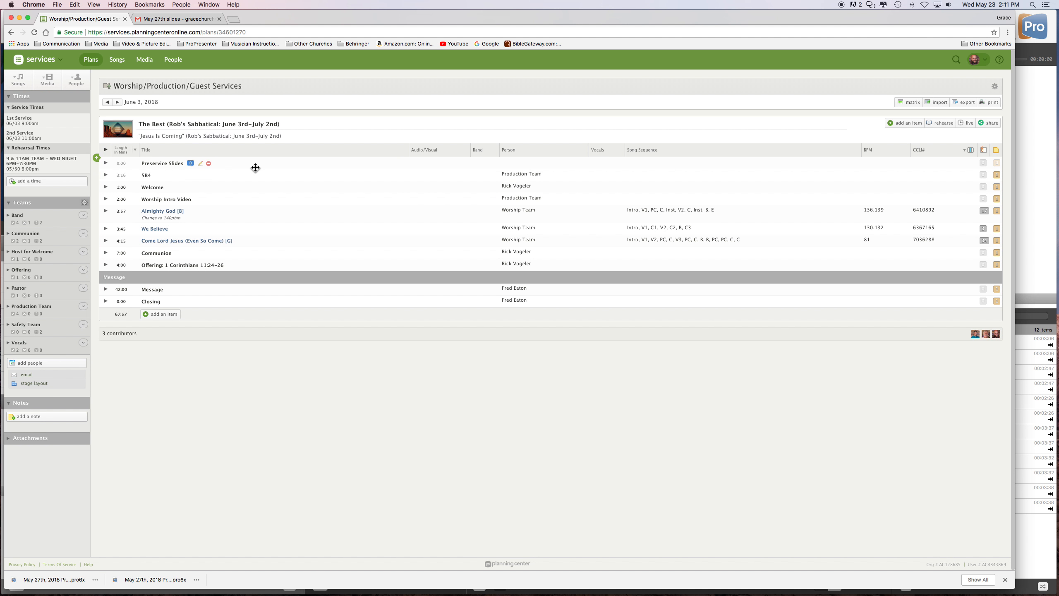
left_click(35, 33)
Step: Switch to ProPresenter 6 and update the June 2018 The Best playlist from Planning Center
key("ctrl+Up")
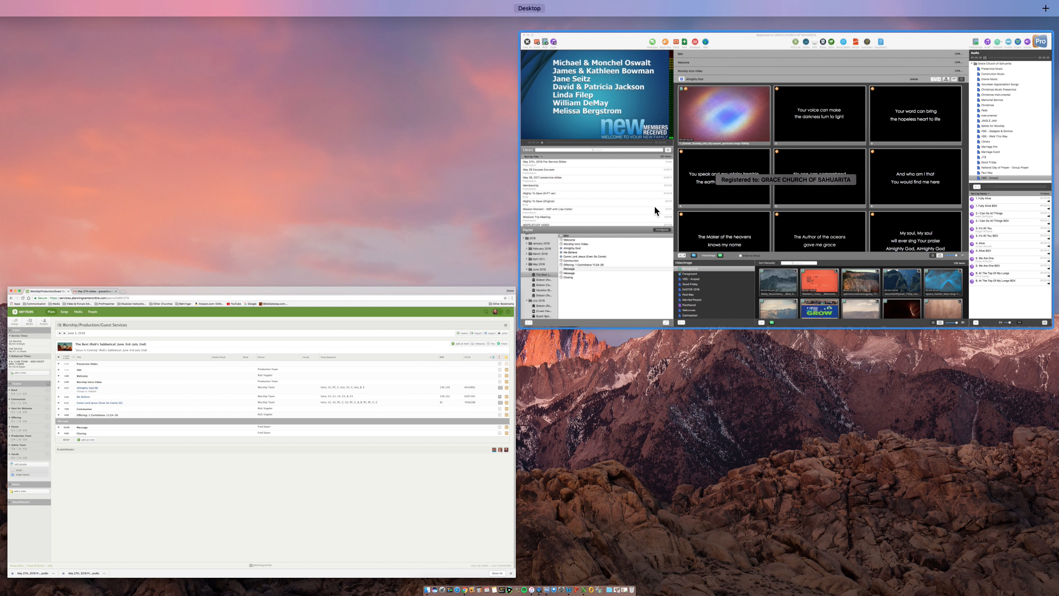
left_click(658, 208)
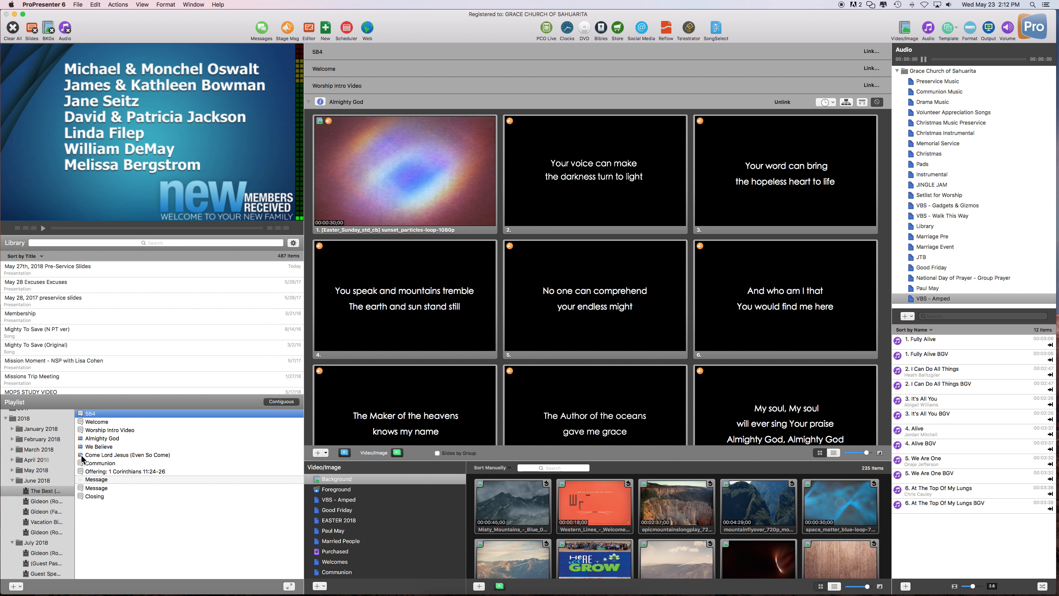
left_click(67, 493)
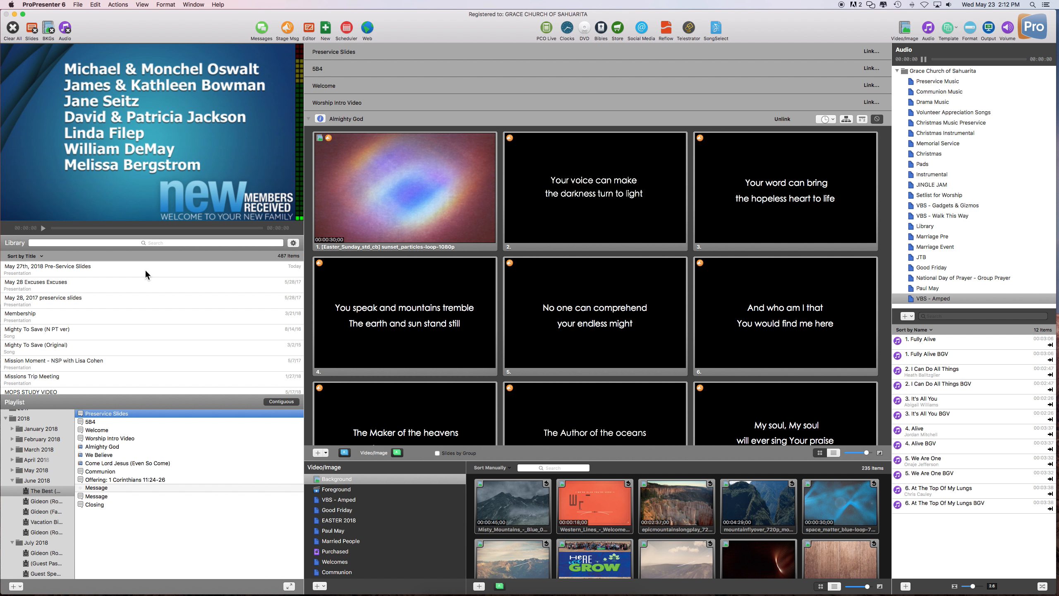
Step: Search the library for "may" and select May 27th, 2018 Pre-Service Slides
left_click(152, 243)
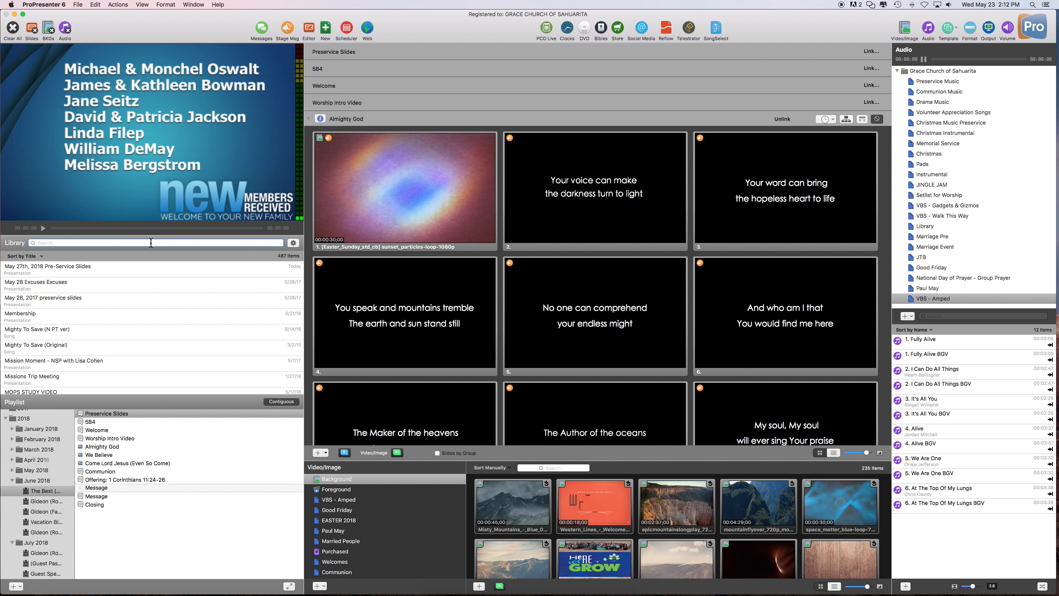
scroll(142, 269, "up", 20)
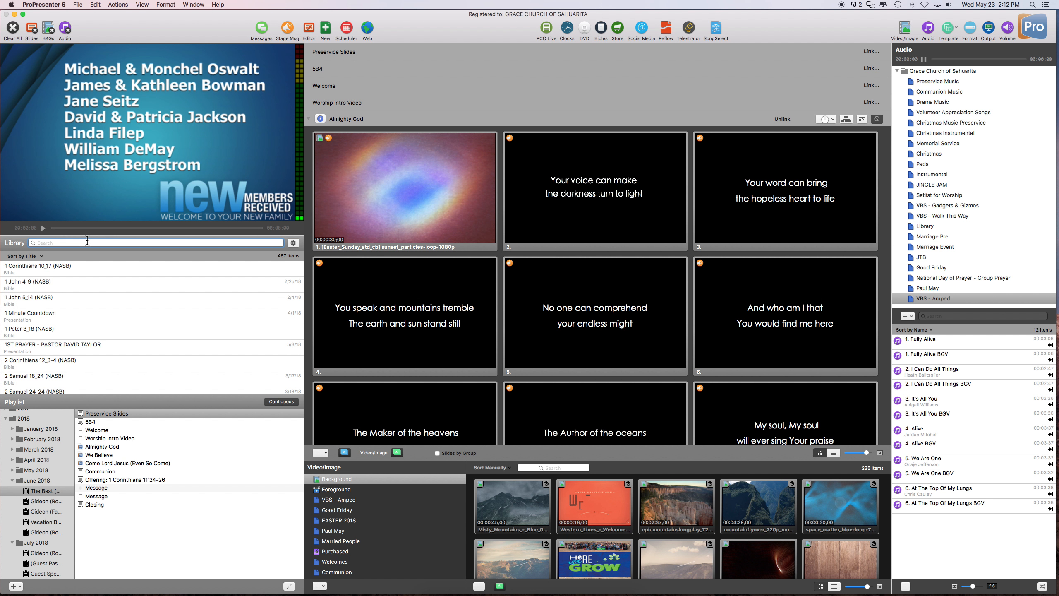
type("may")
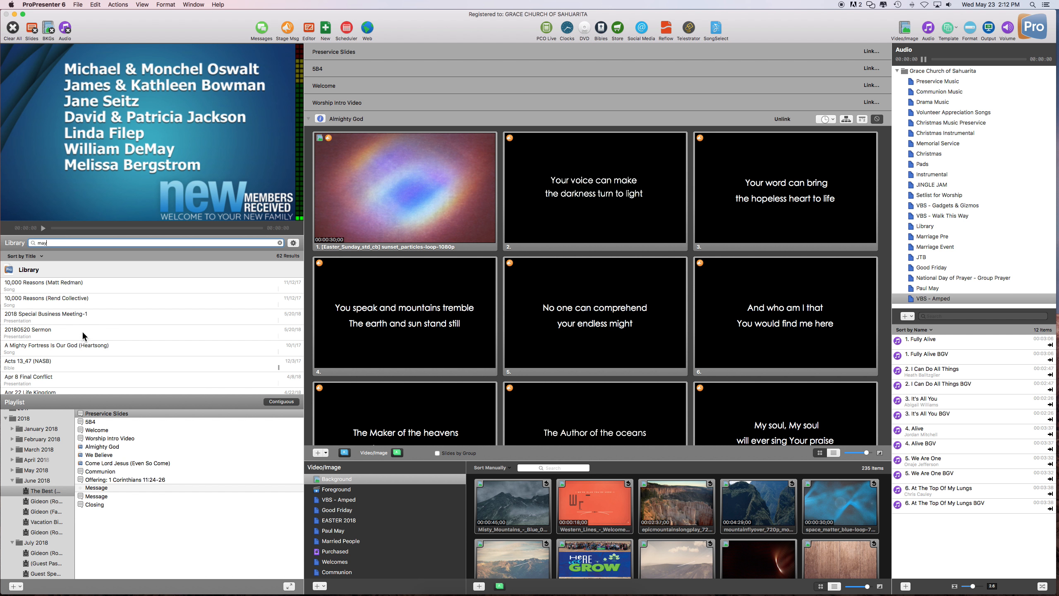
scroll(82, 334, "down", 10)
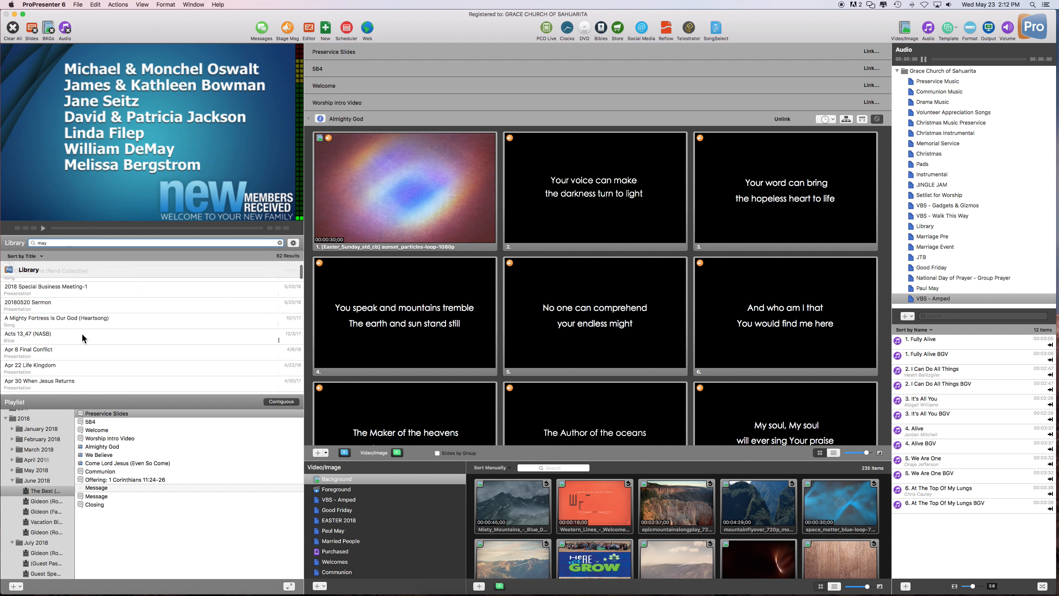
scroll(82, 335, "down", 10)
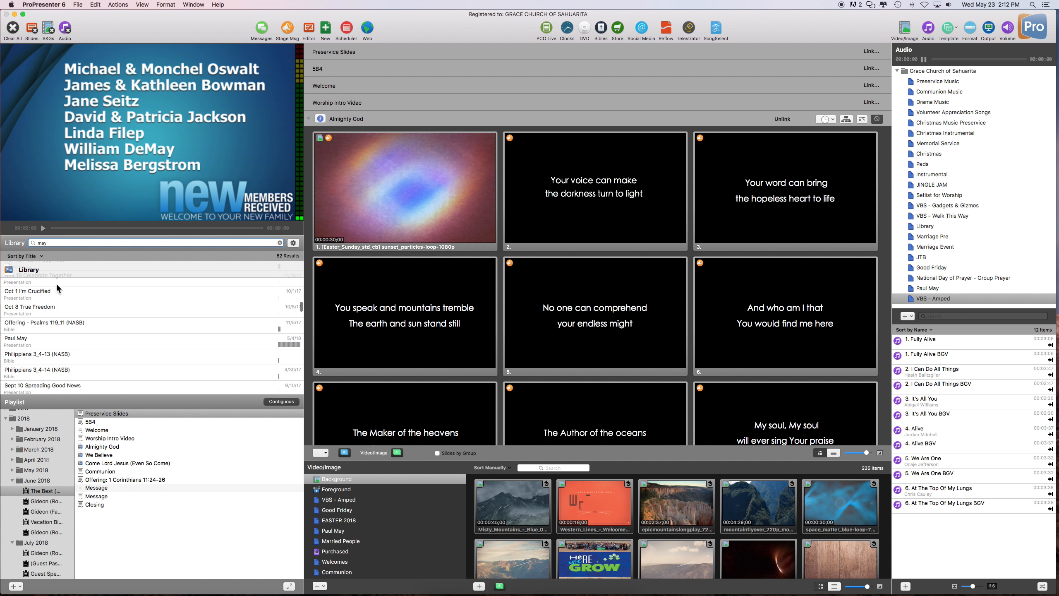
scroll(75, 318, "up", 8)
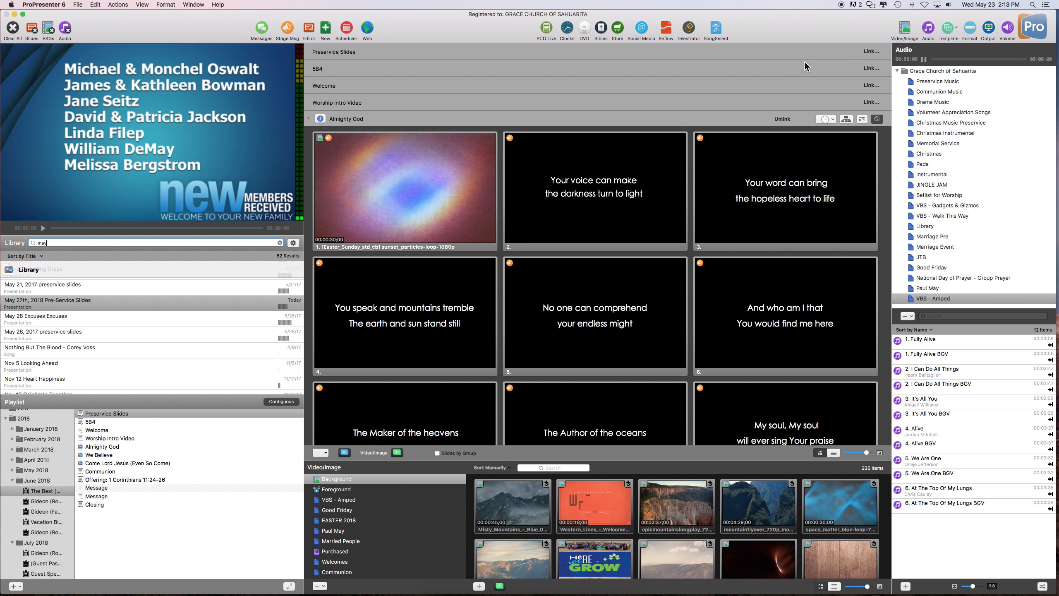
scroll(787, 48, "down", 1)
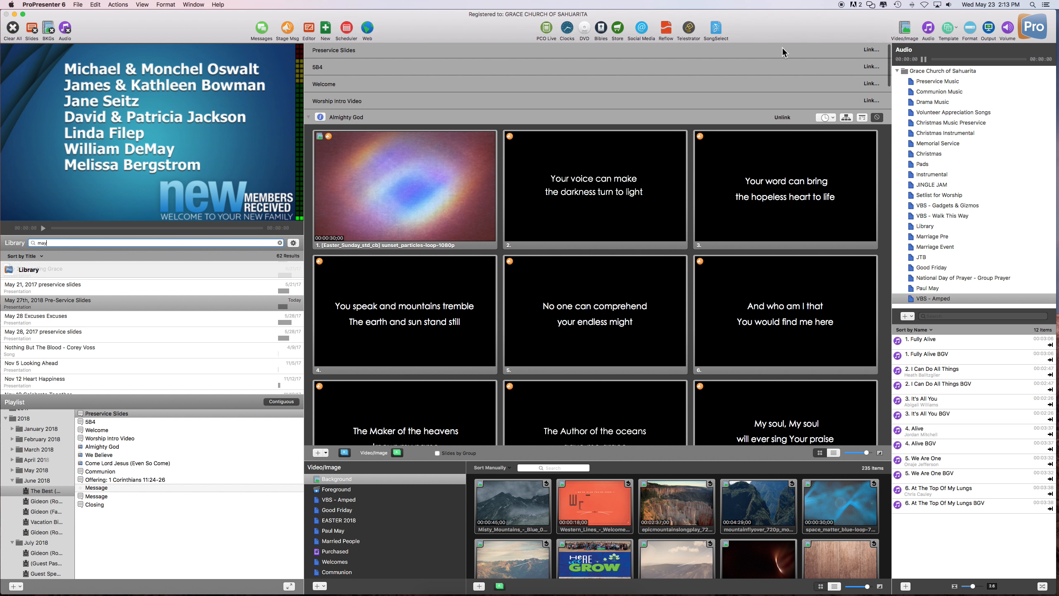
scroll(623, 71, "up", 1)
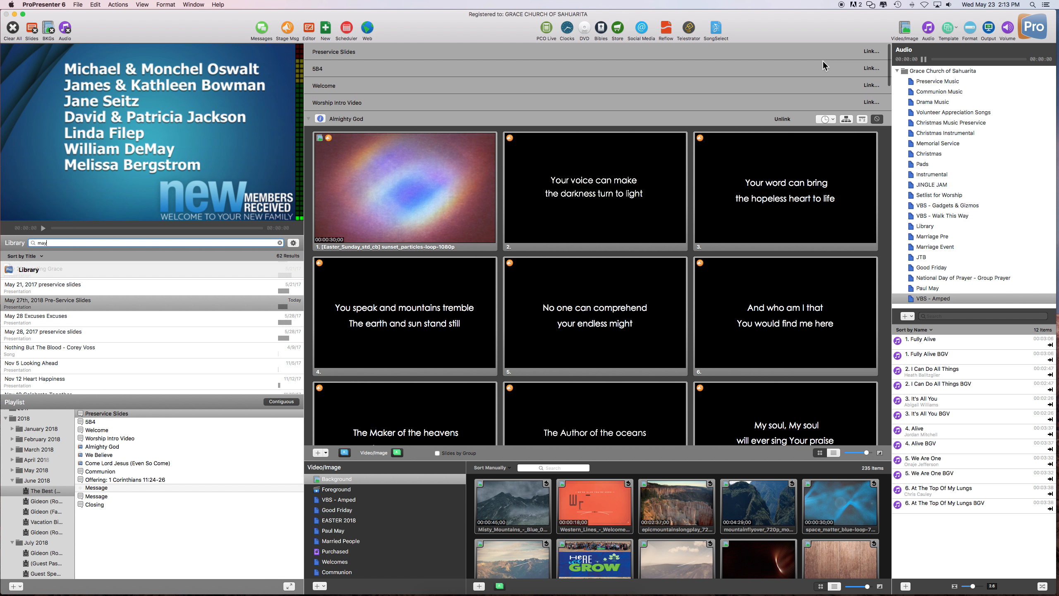